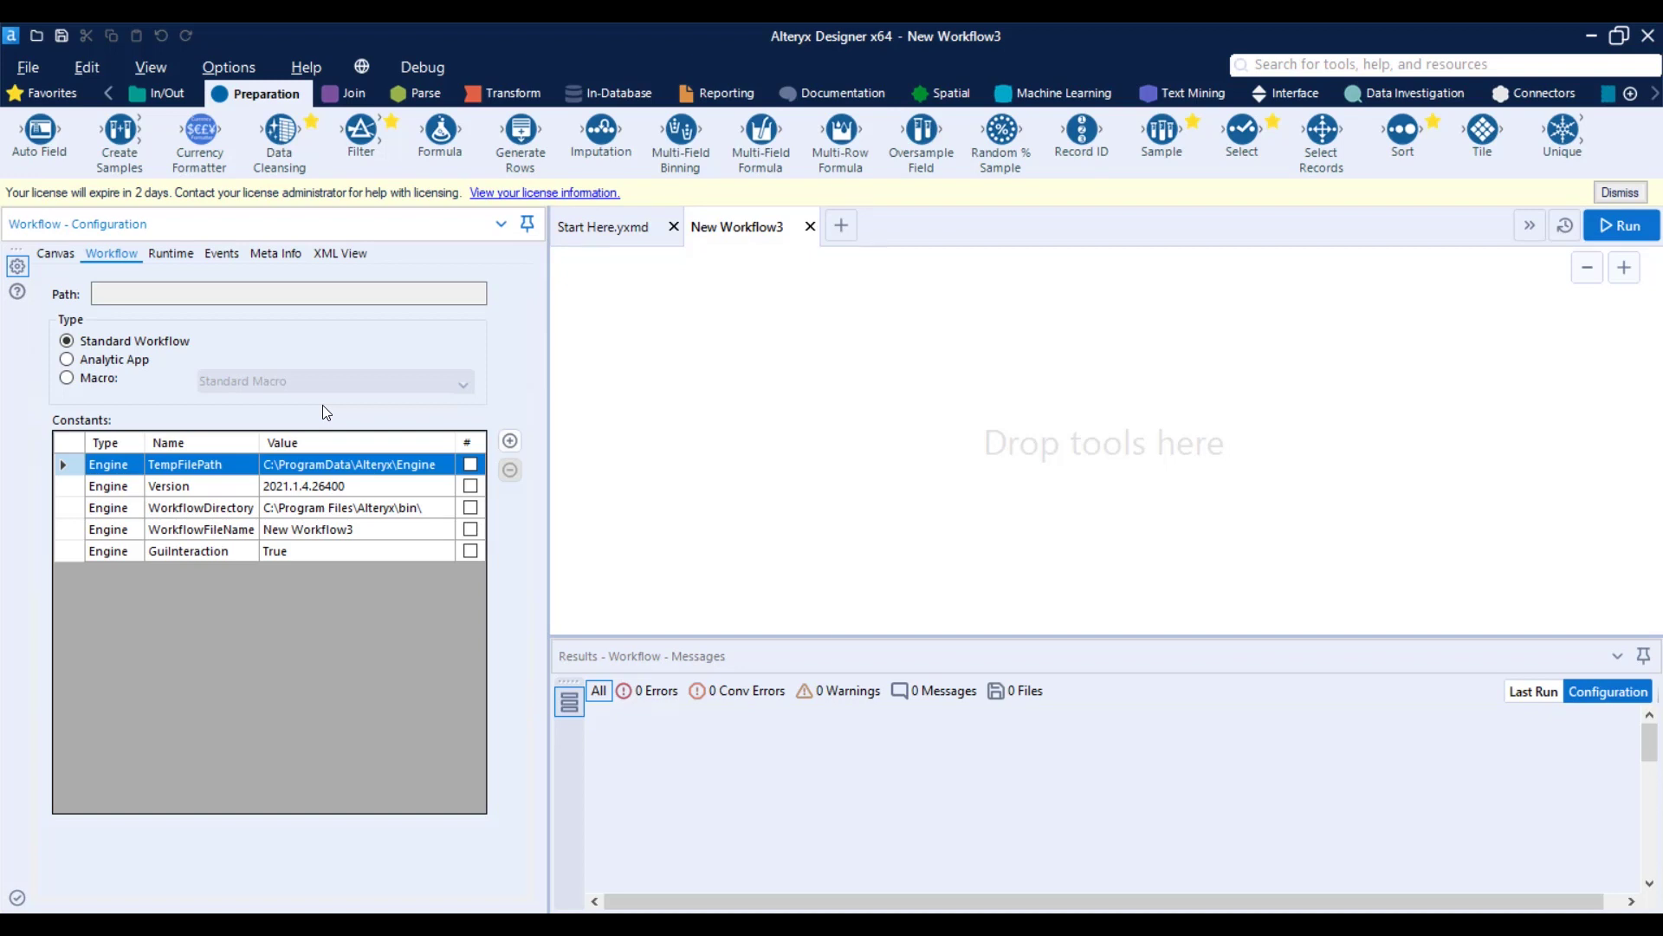
# Create a user constant named Number with the value 10.
pyautogui.click(300, 473)
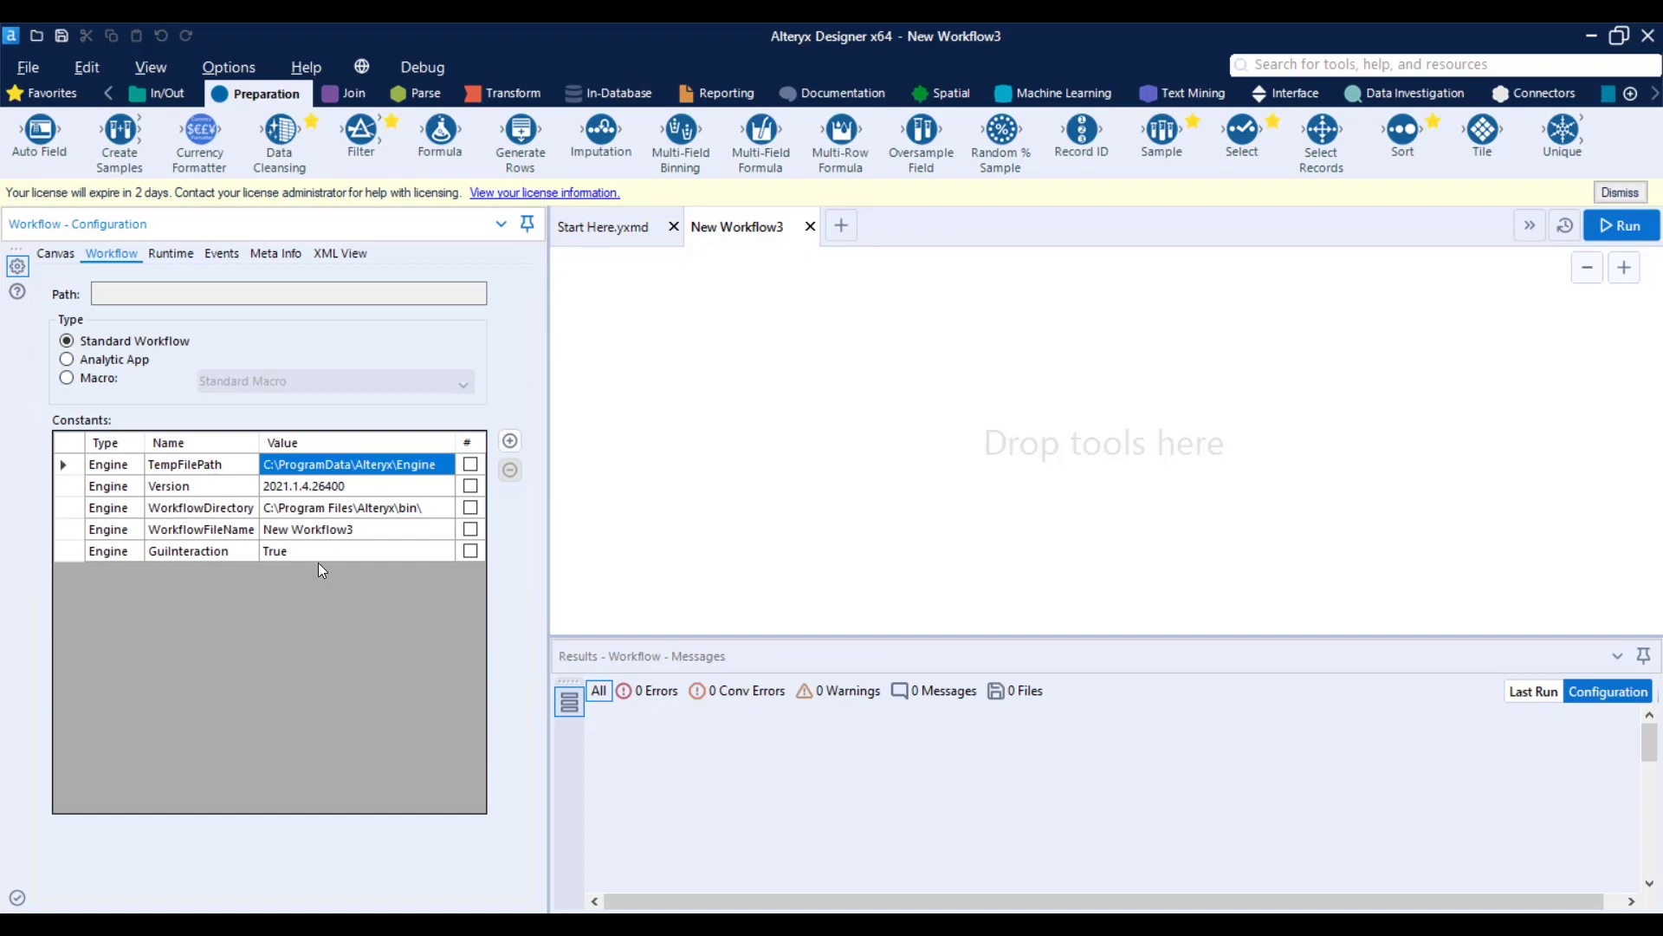
pyautogui.click(511, 442)
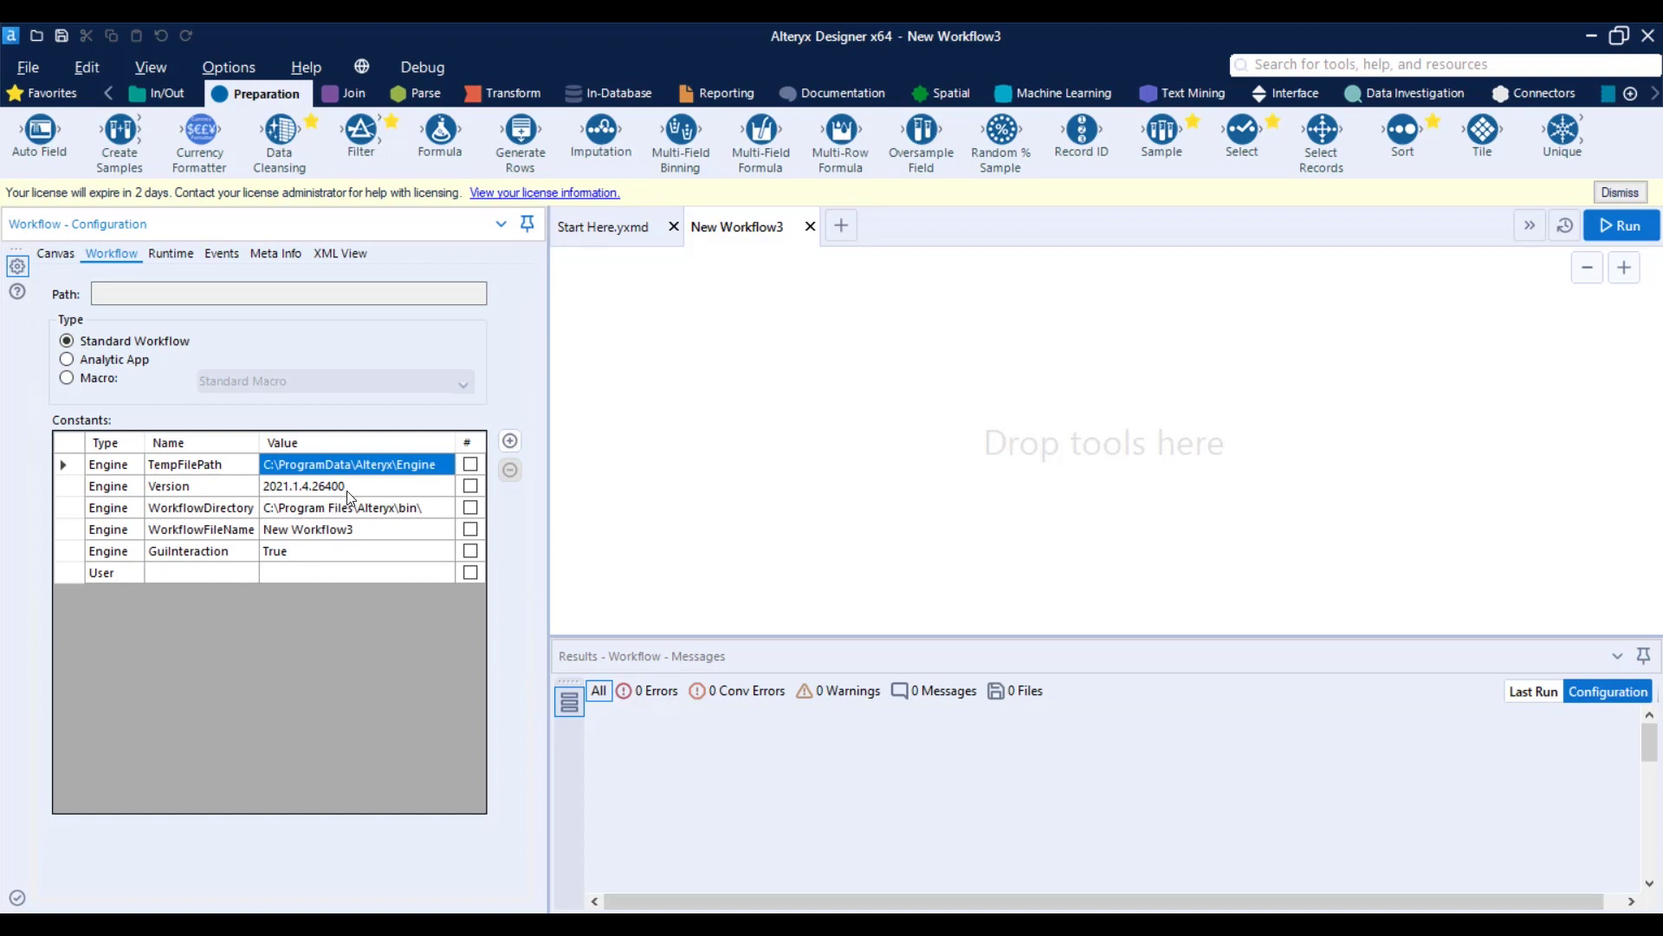
pyautogui.click(204, 568)
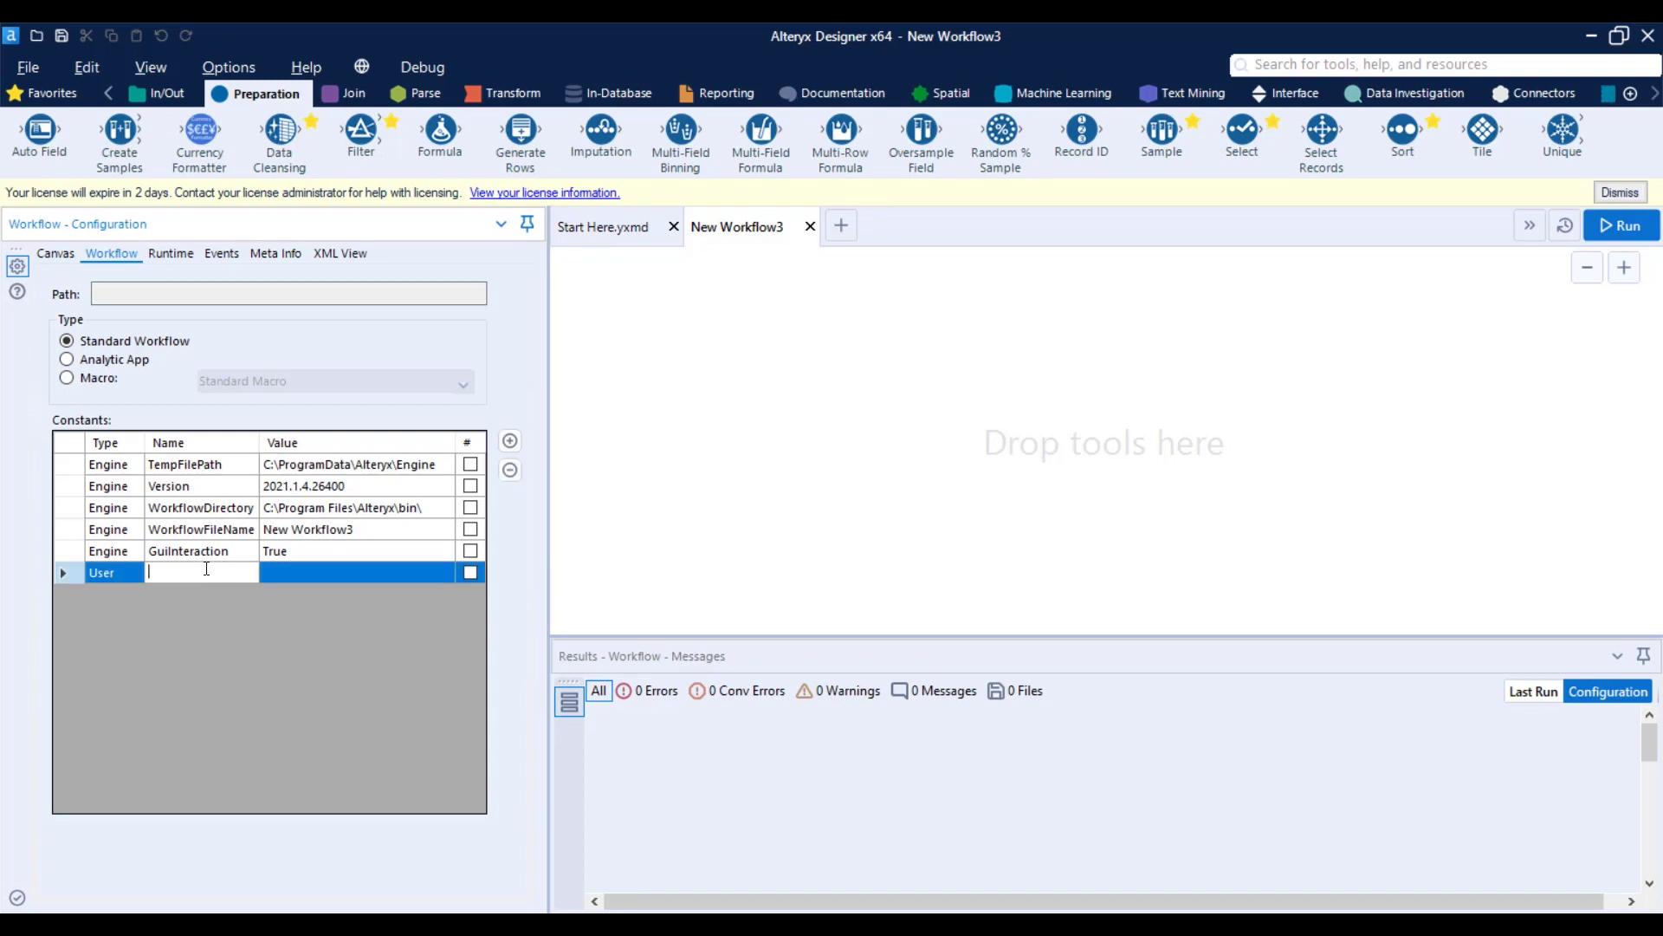
pyautogui.write('Number')
pyautogui.click(315, 572)
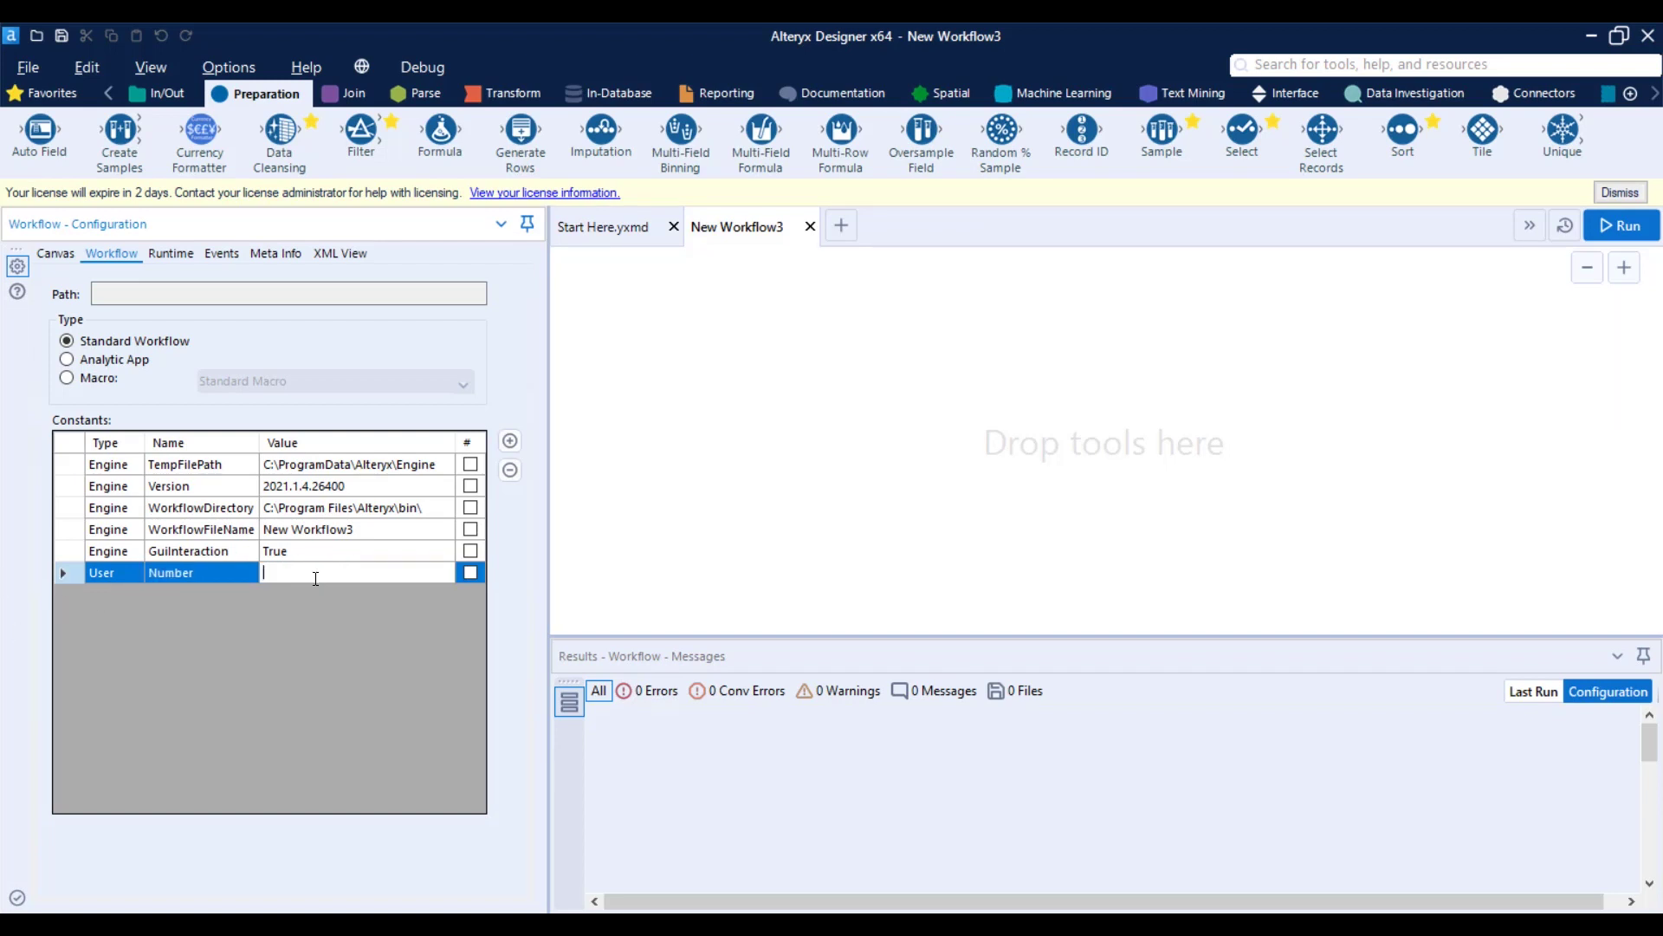
pyautogui.write('10')
pyautogui.click(762, 364)
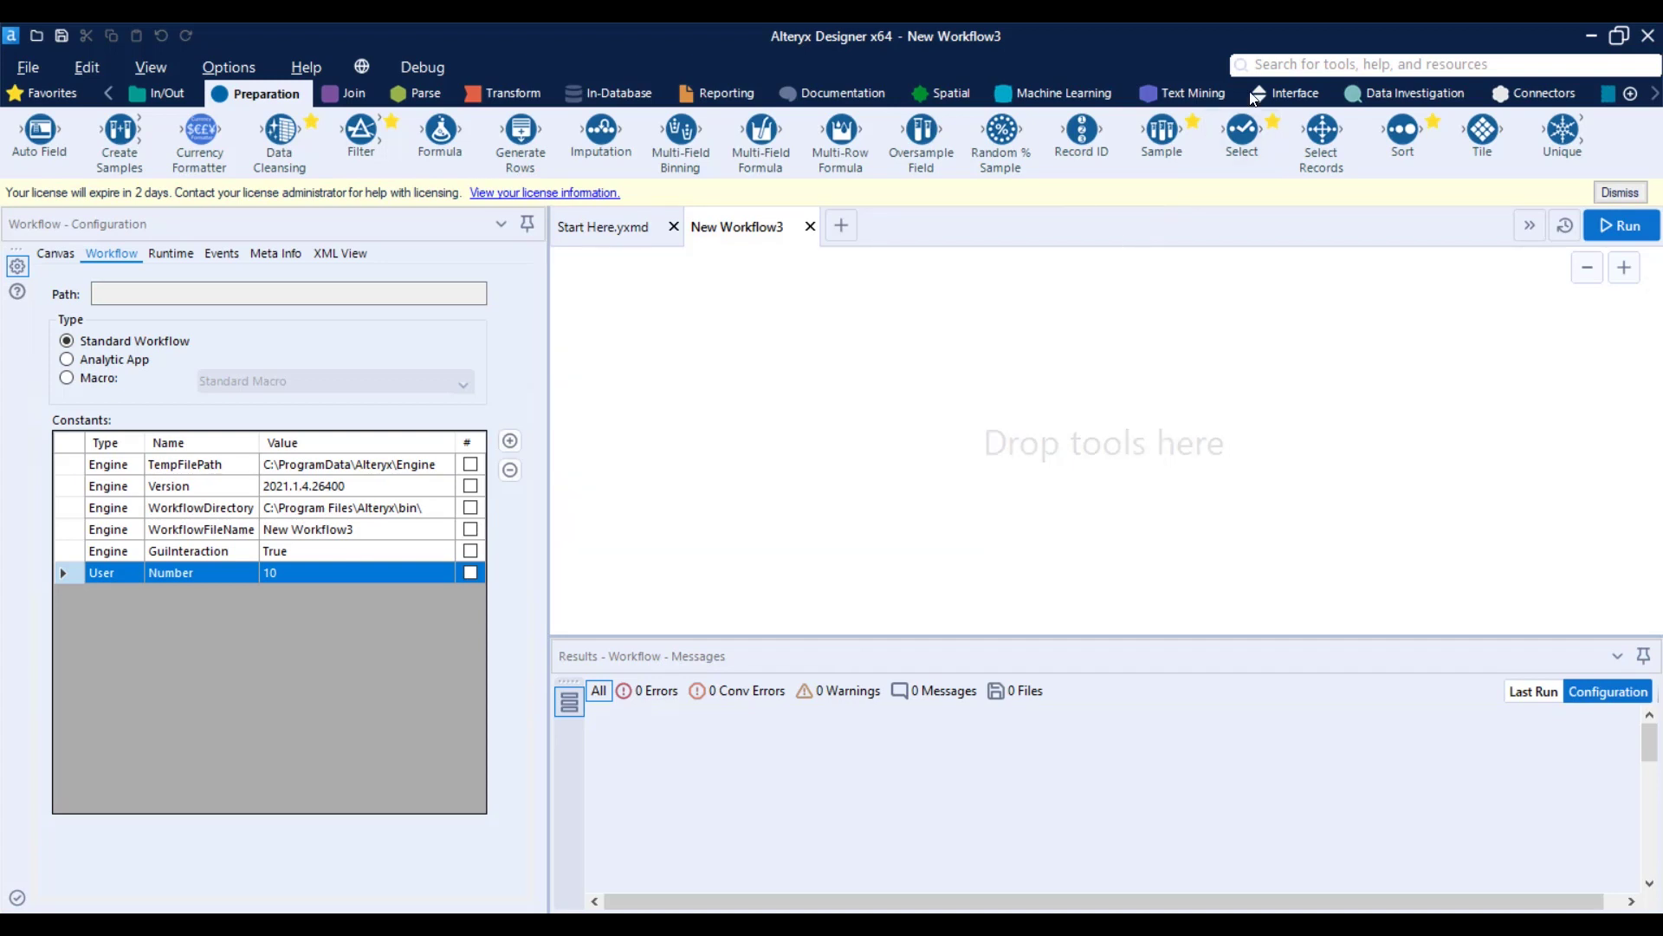
# Drag a Text Box question onto the canvas, making the workflow an Analytic App, and show its settings.
pyautogui.click(1282, 87)
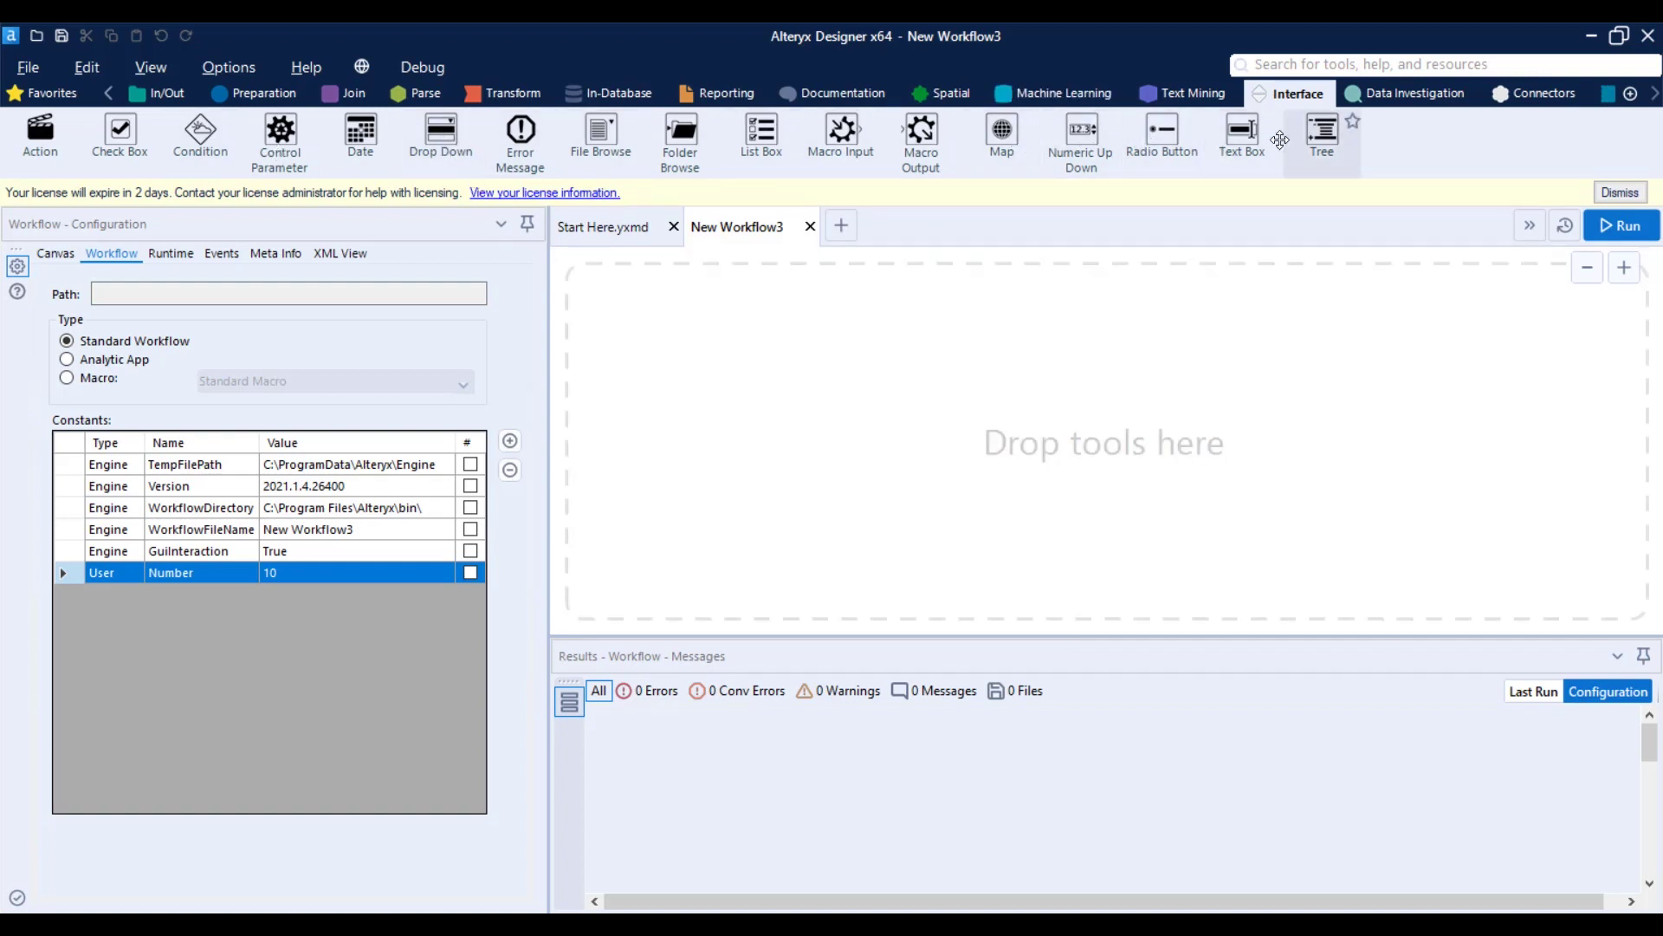
pyautogui.moveTo(1241, 132); pyautogui.dragTo(616, 532)
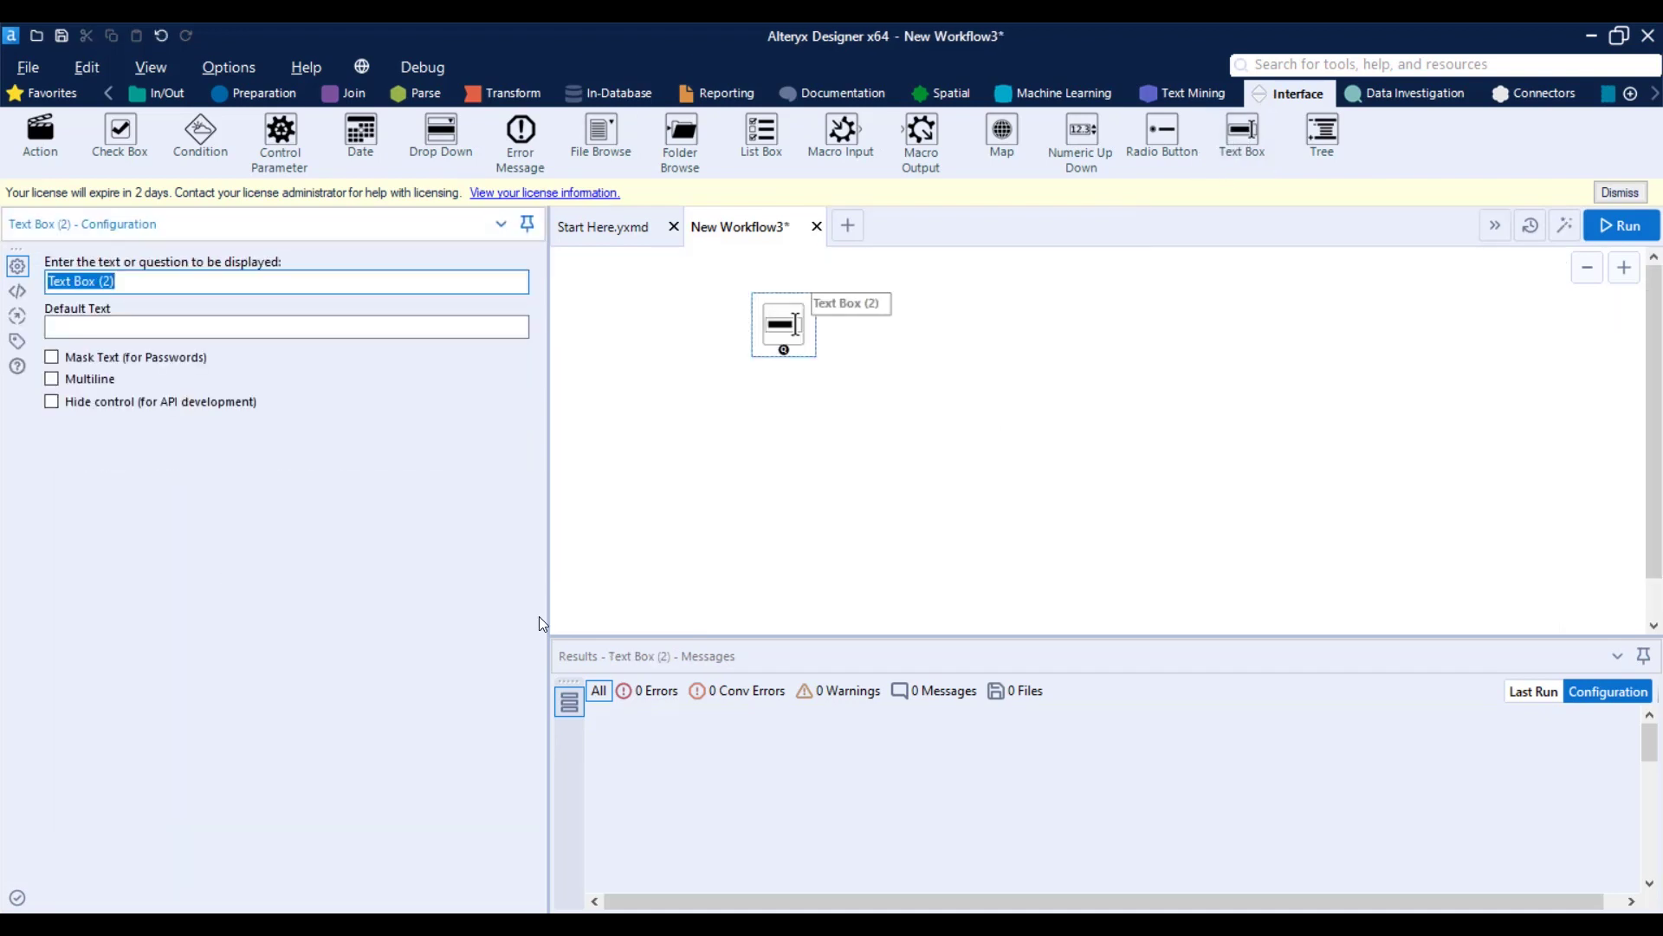
pyautogui.click(668, 387)
pyautogui.click(112, 255)
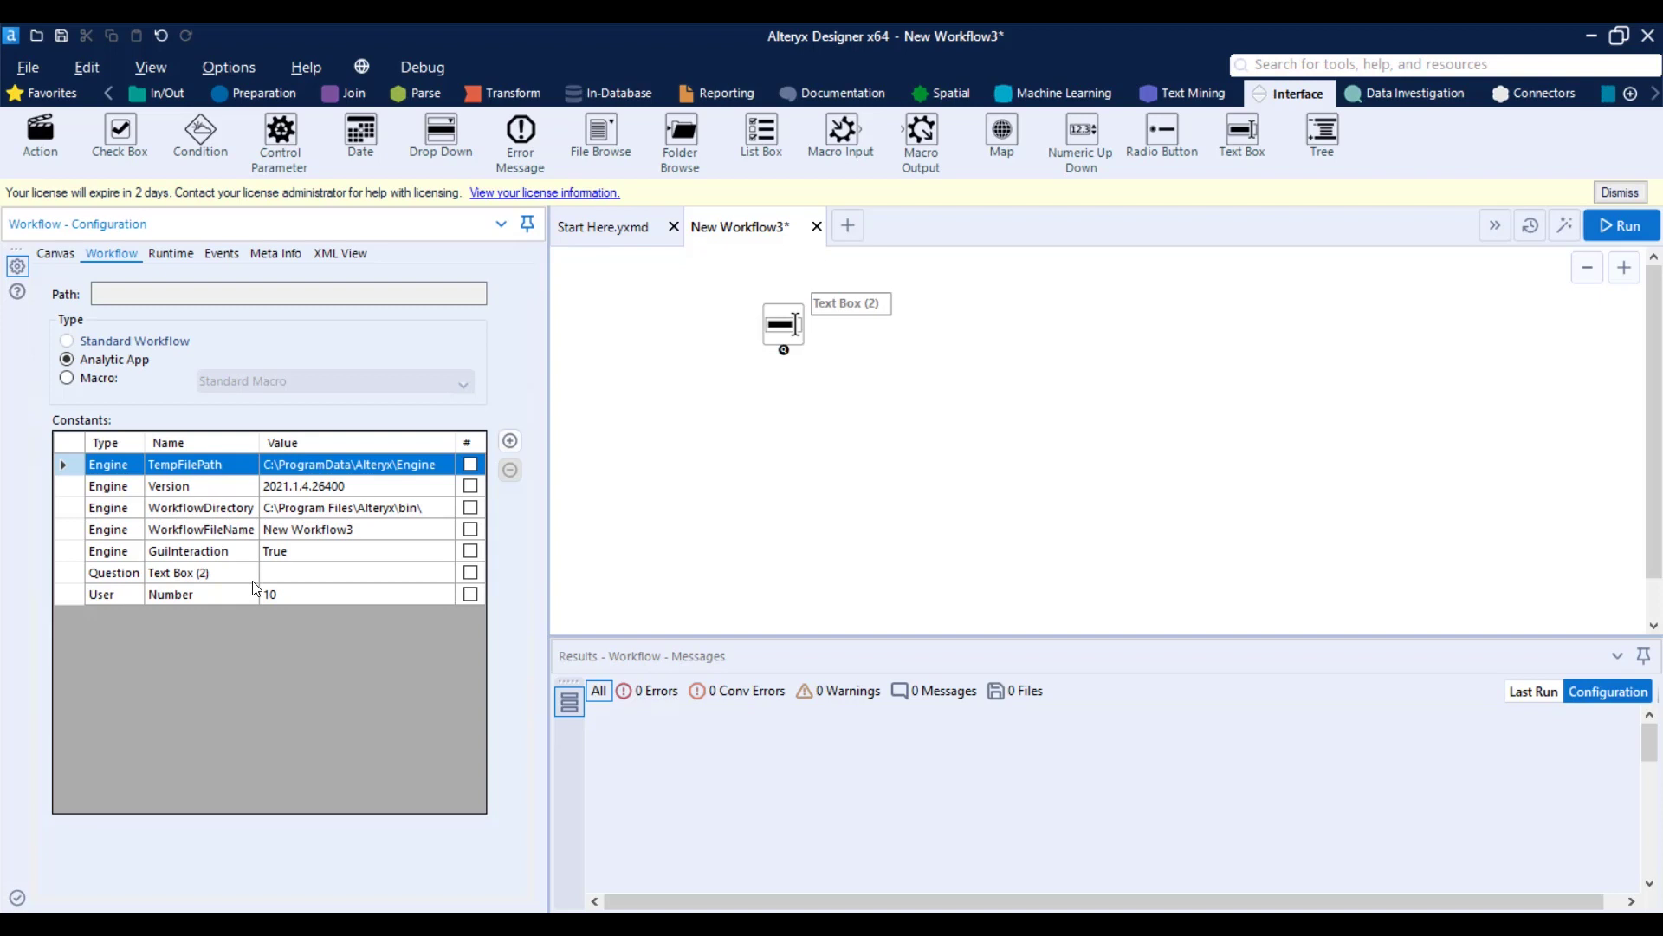
pyautogui.click(777, 335)
pyautogui.click(764, 313)
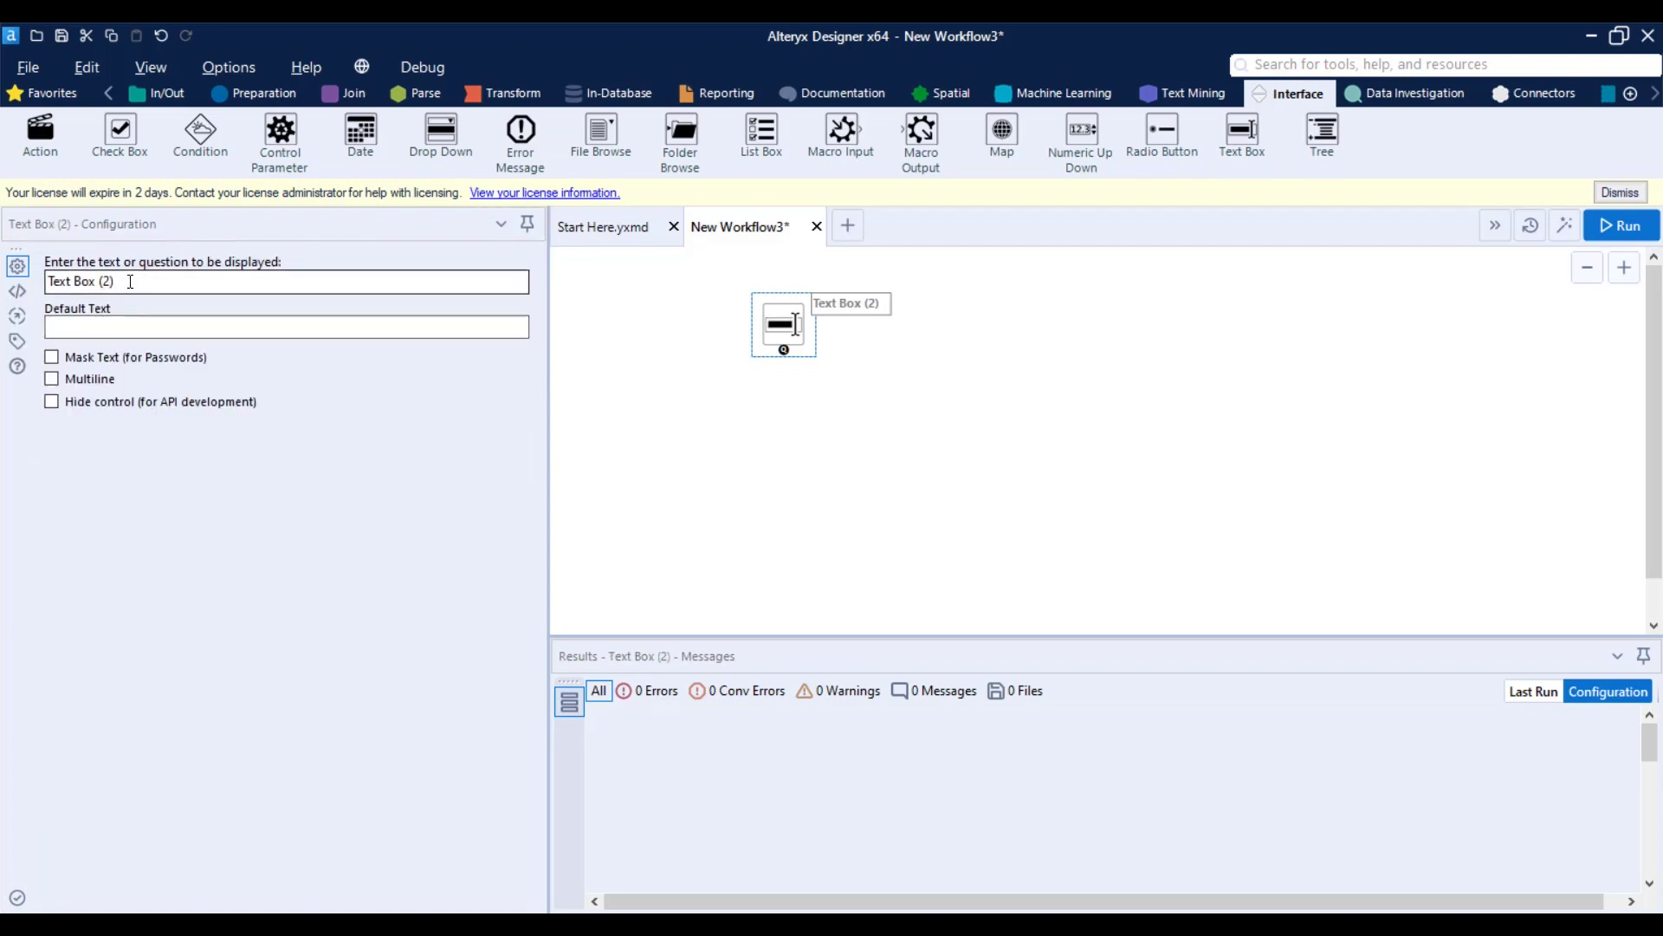
# Rename the Text Box question to 'Plain Text' on its Annotation tab.
pyautogui.click(17, 292)
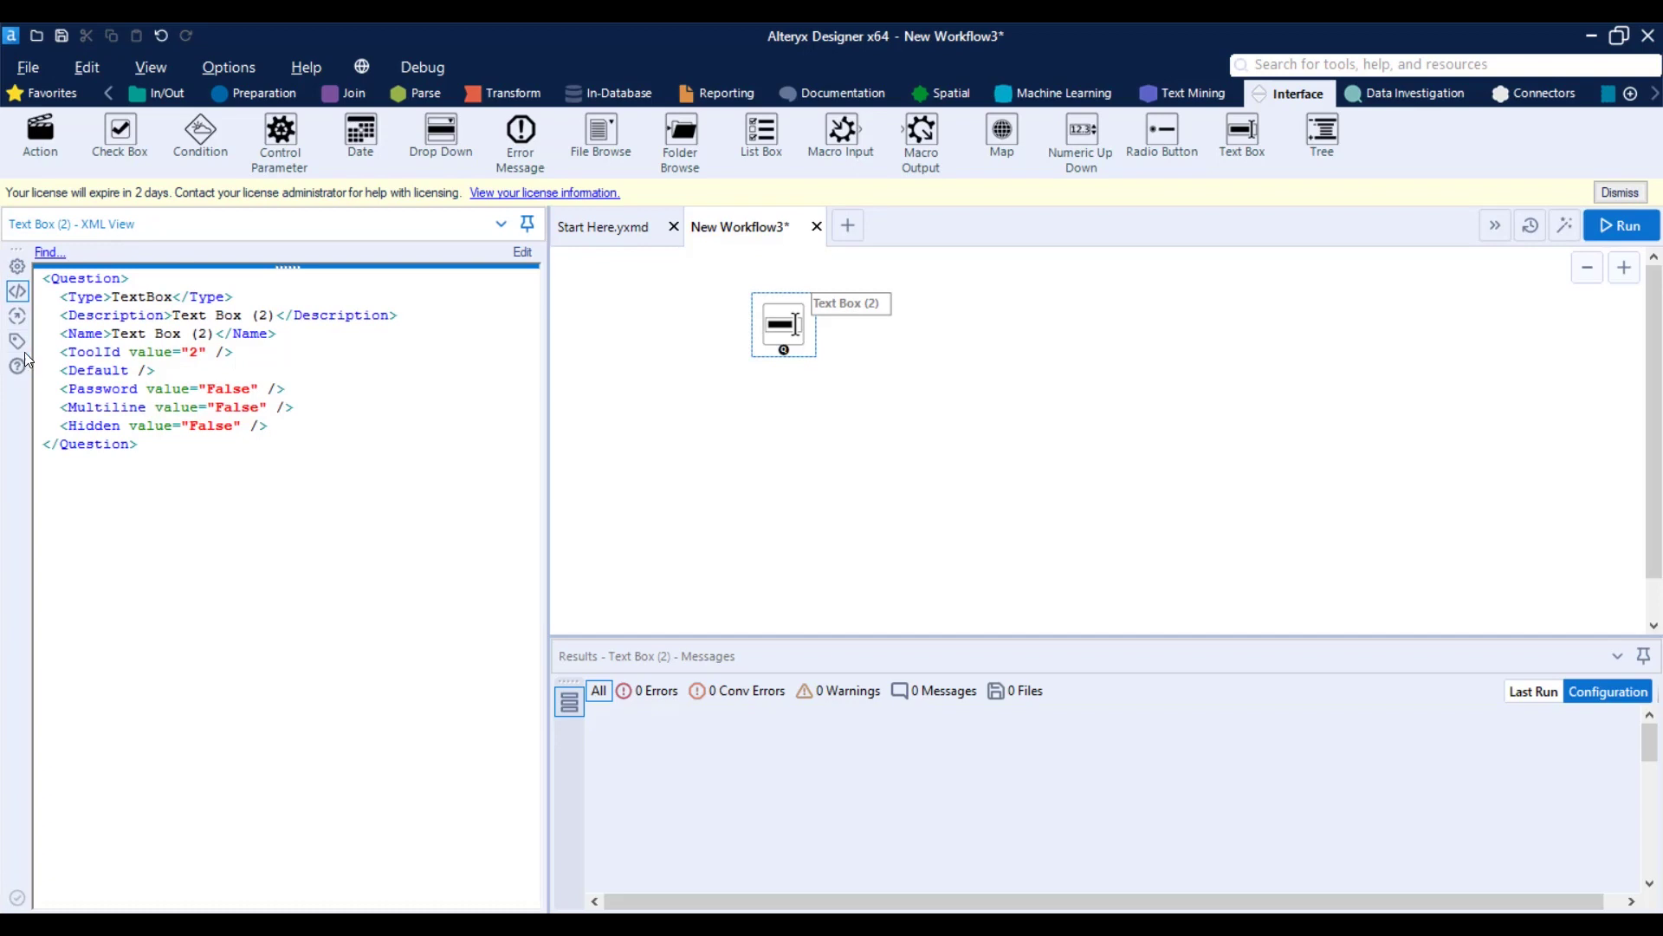
pyautogui.click(18, 343)
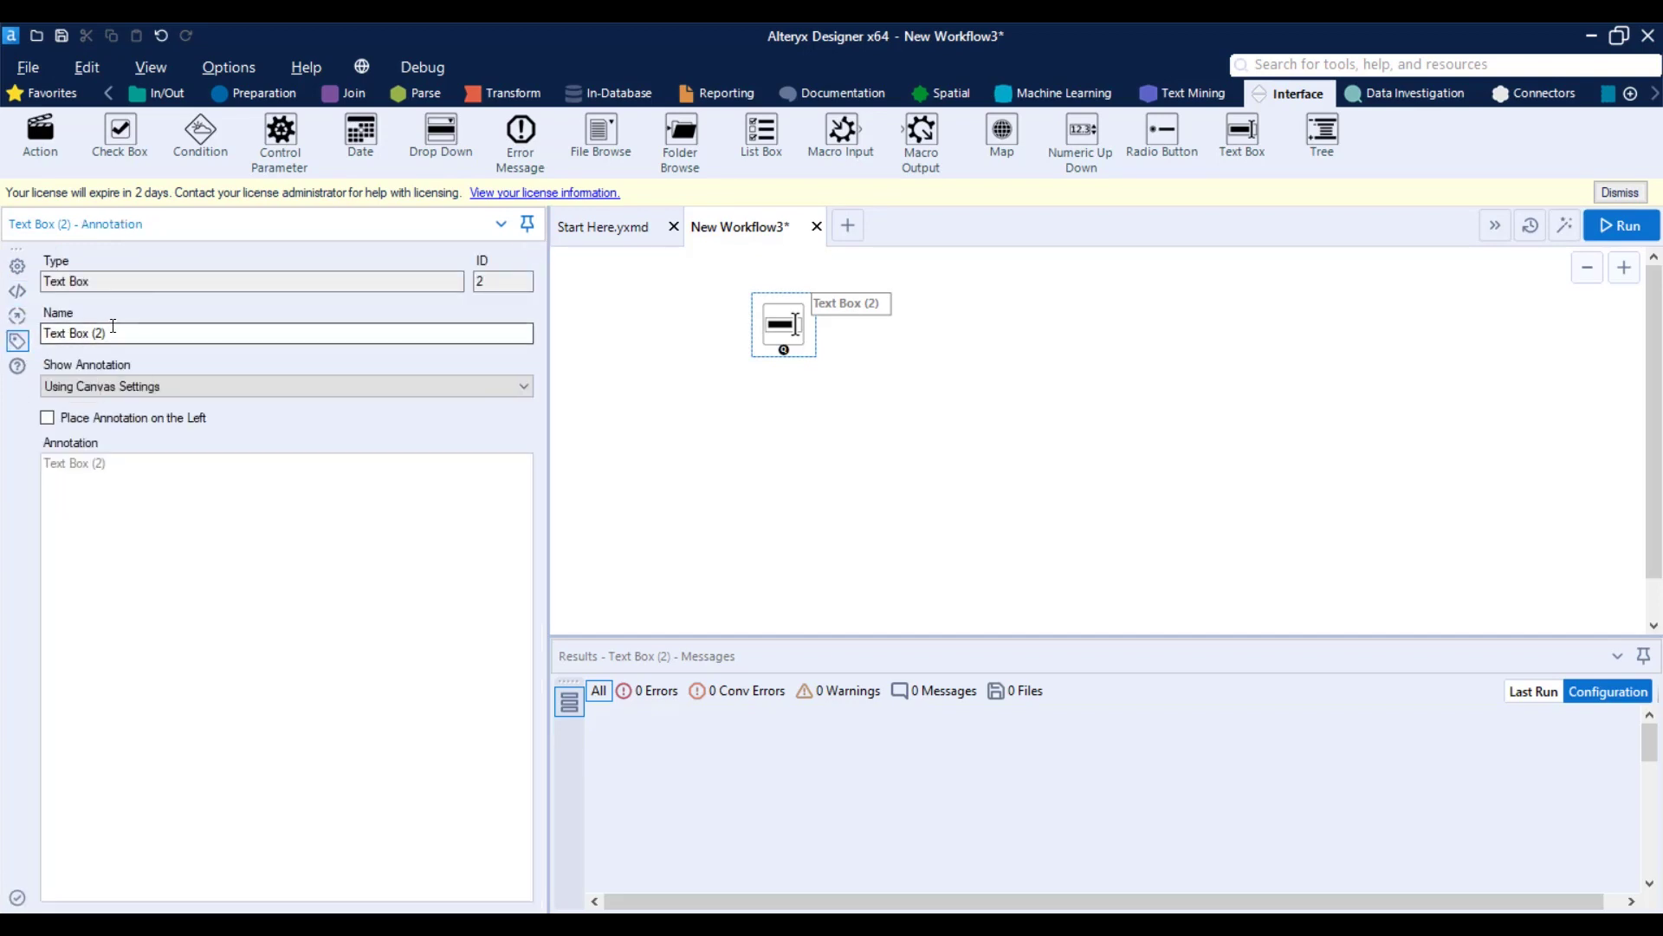
pyautogui.press('BackSpace')
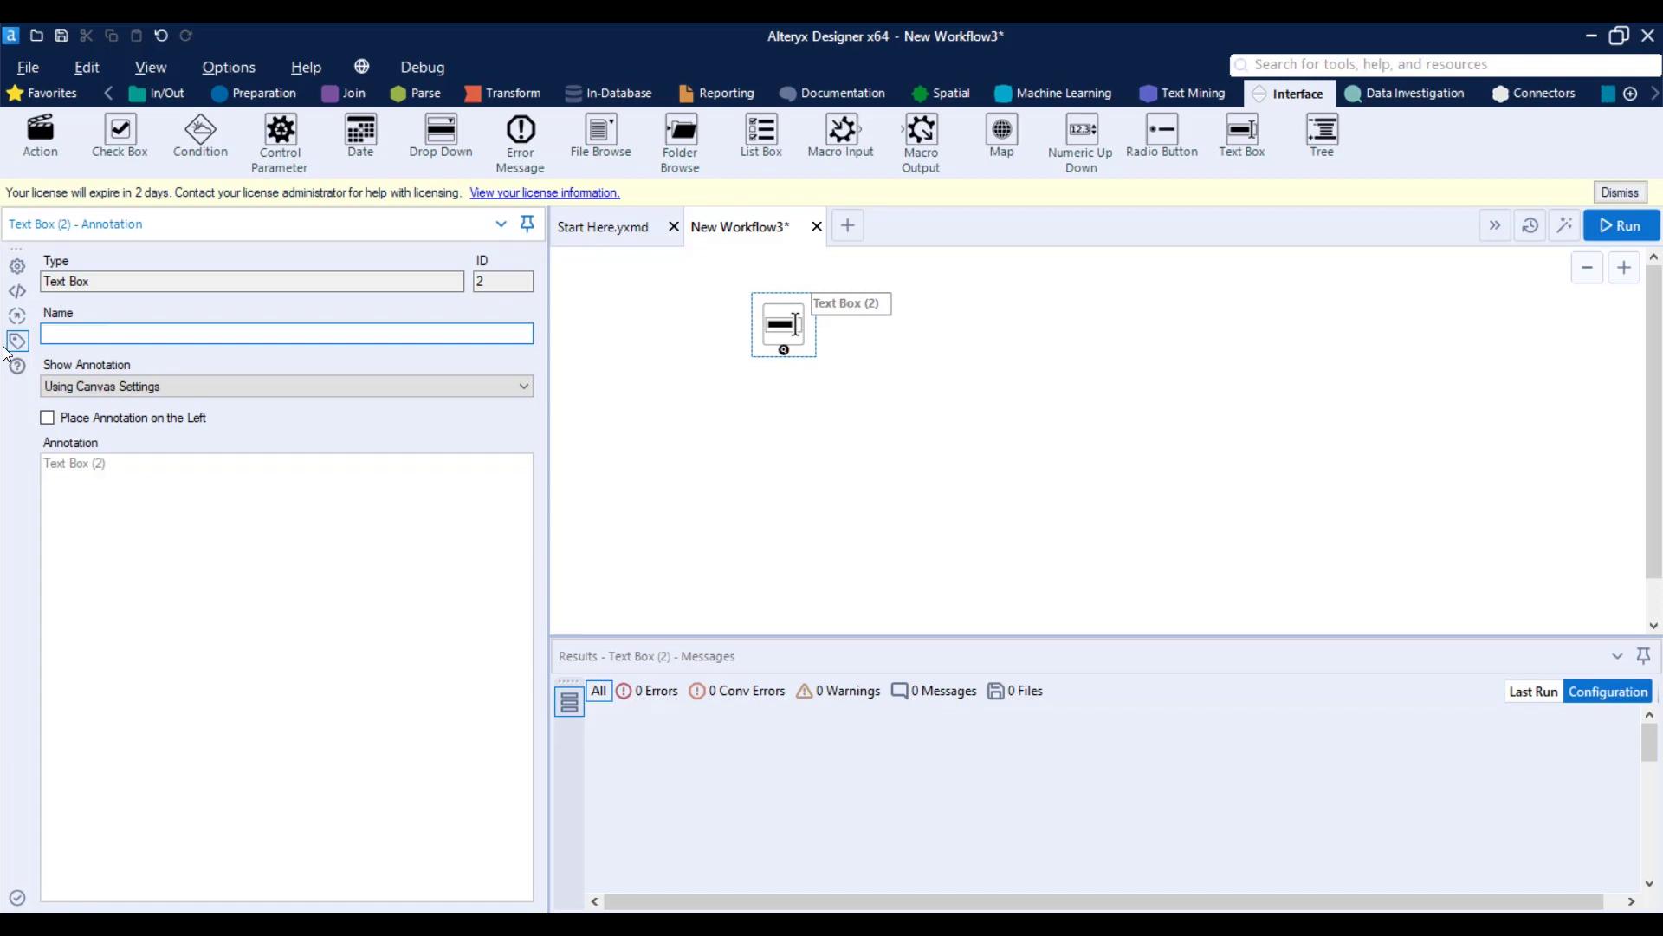
pyautogui.write('Plain Text')
pyautogui.click(591, 383)
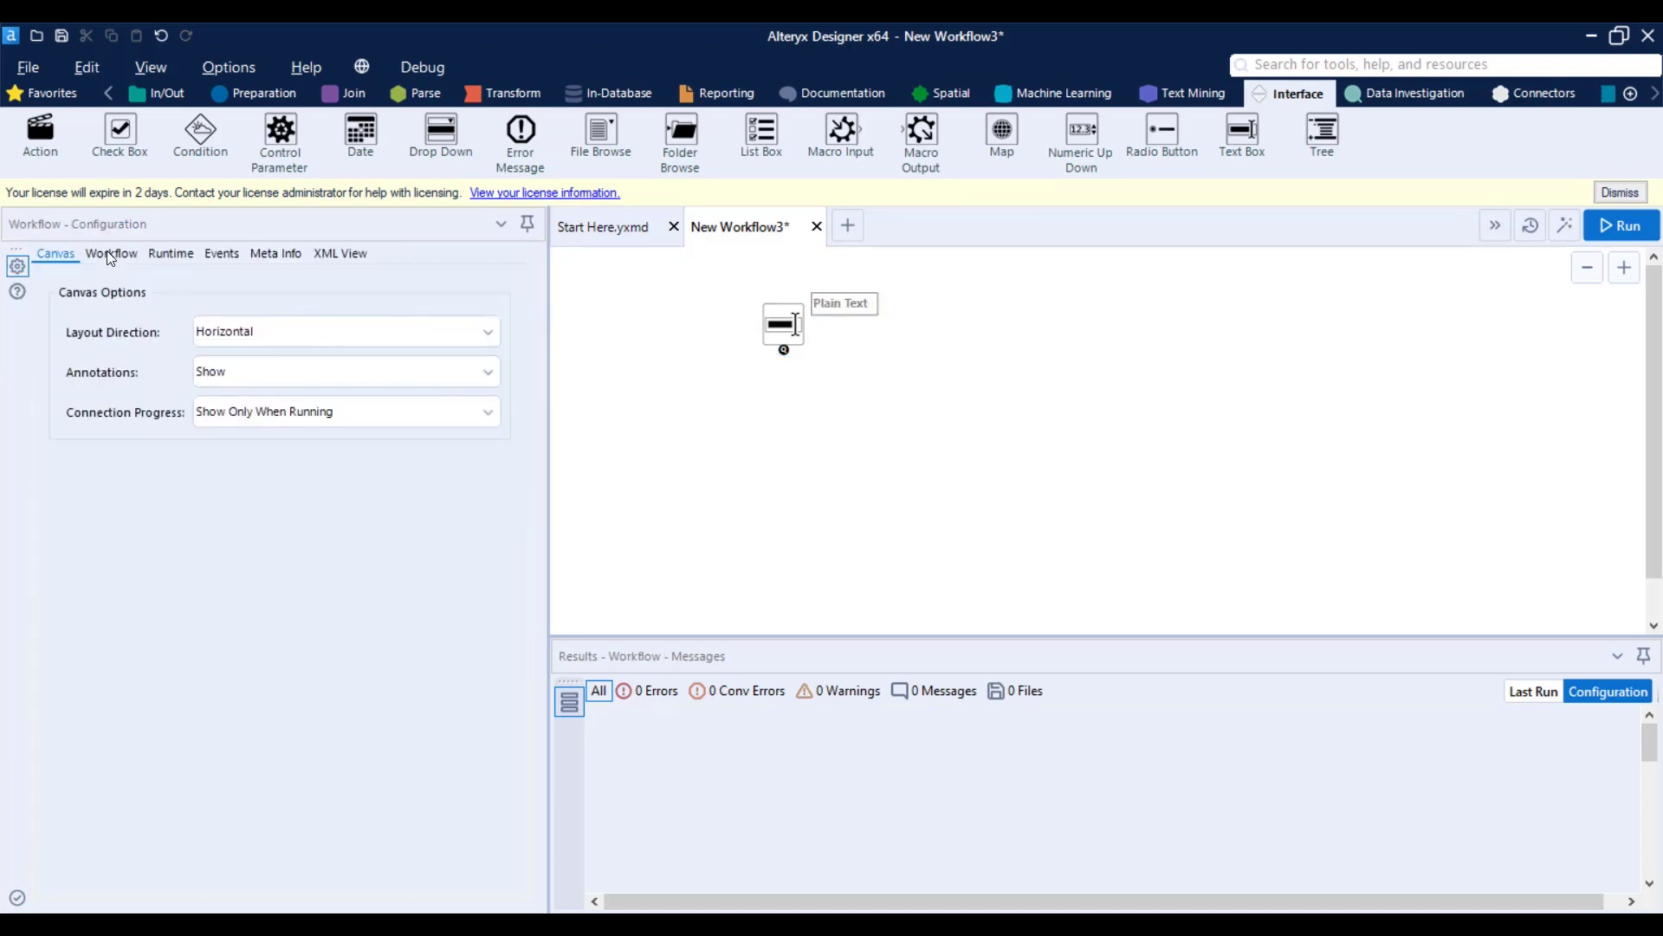
pyautogui.click(110, 253)
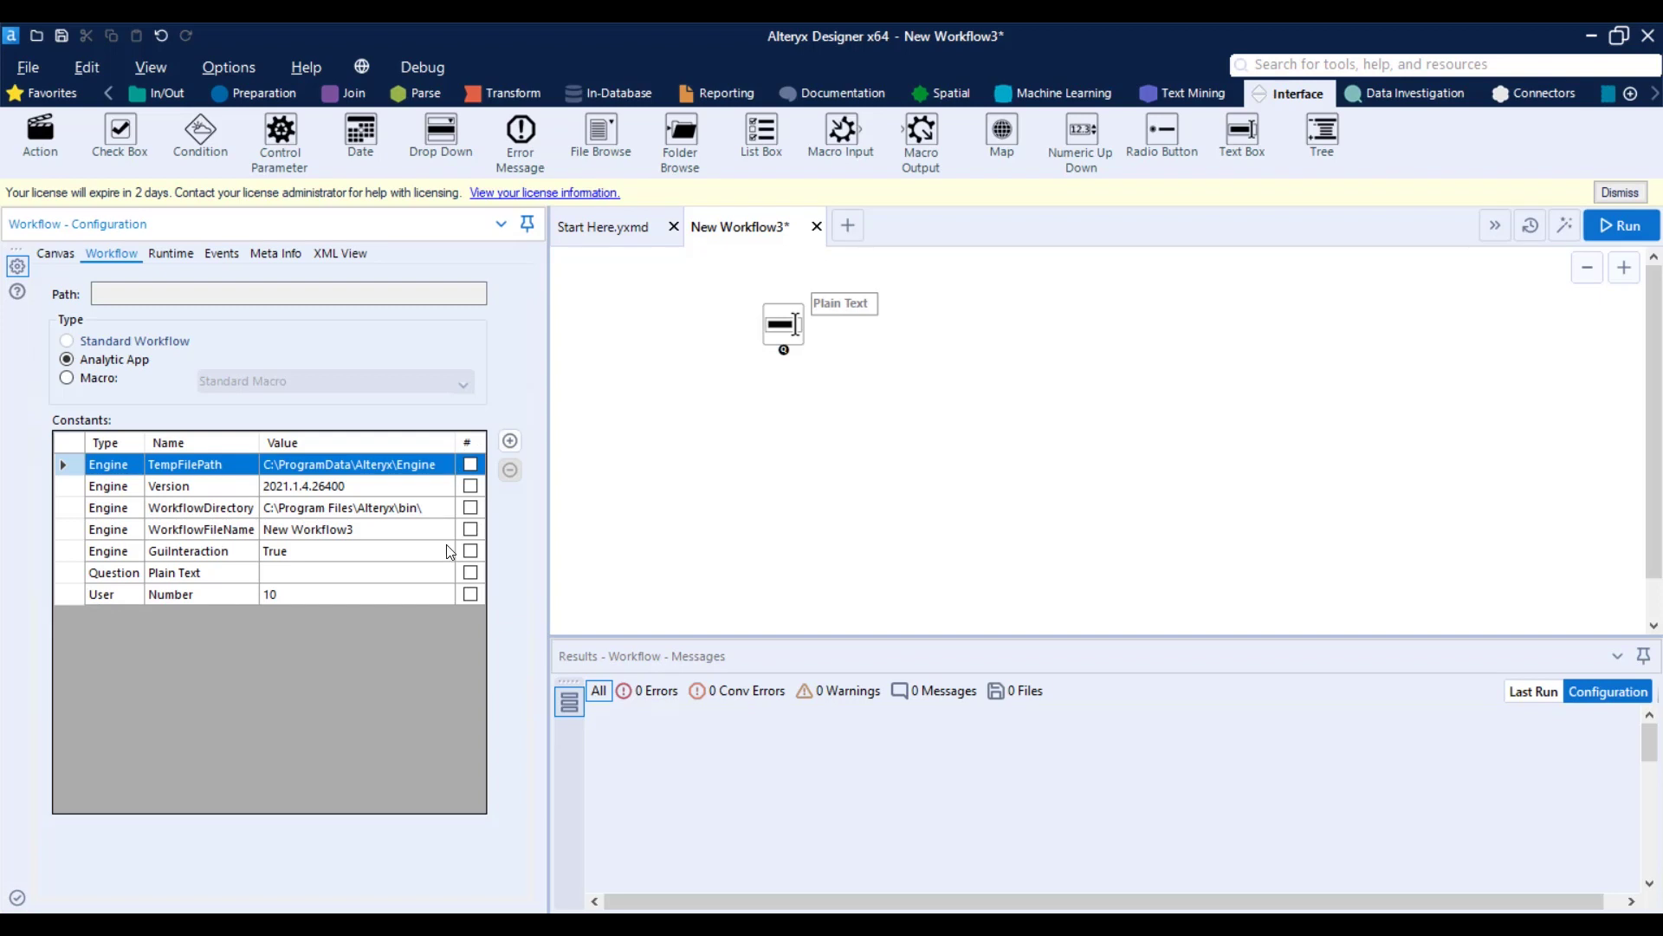
# Tick the # box to make the User constant Number numeric.
pyautogui.click(475, 594)
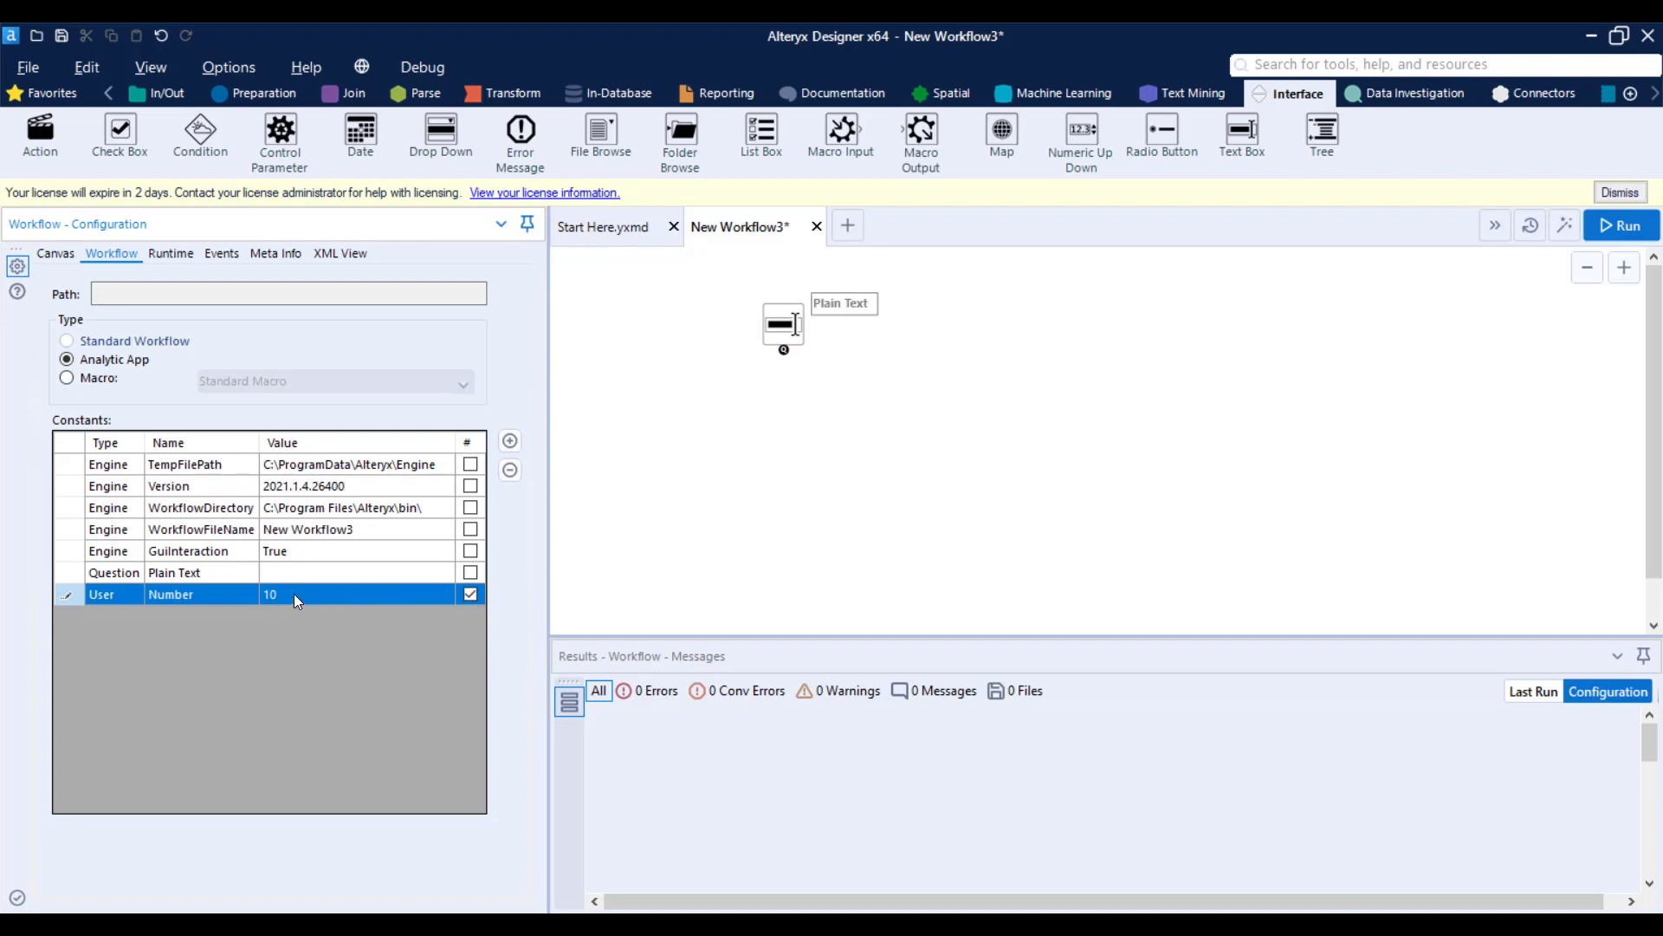
pyautogui.click(787, 325)
pyautogui.click(164, 93)
# Add a Text Input tool with %User.Number% in the first row of Field1.
pyautogui.moveTo(521, 130); pyautogui.dragTo(645, 472)
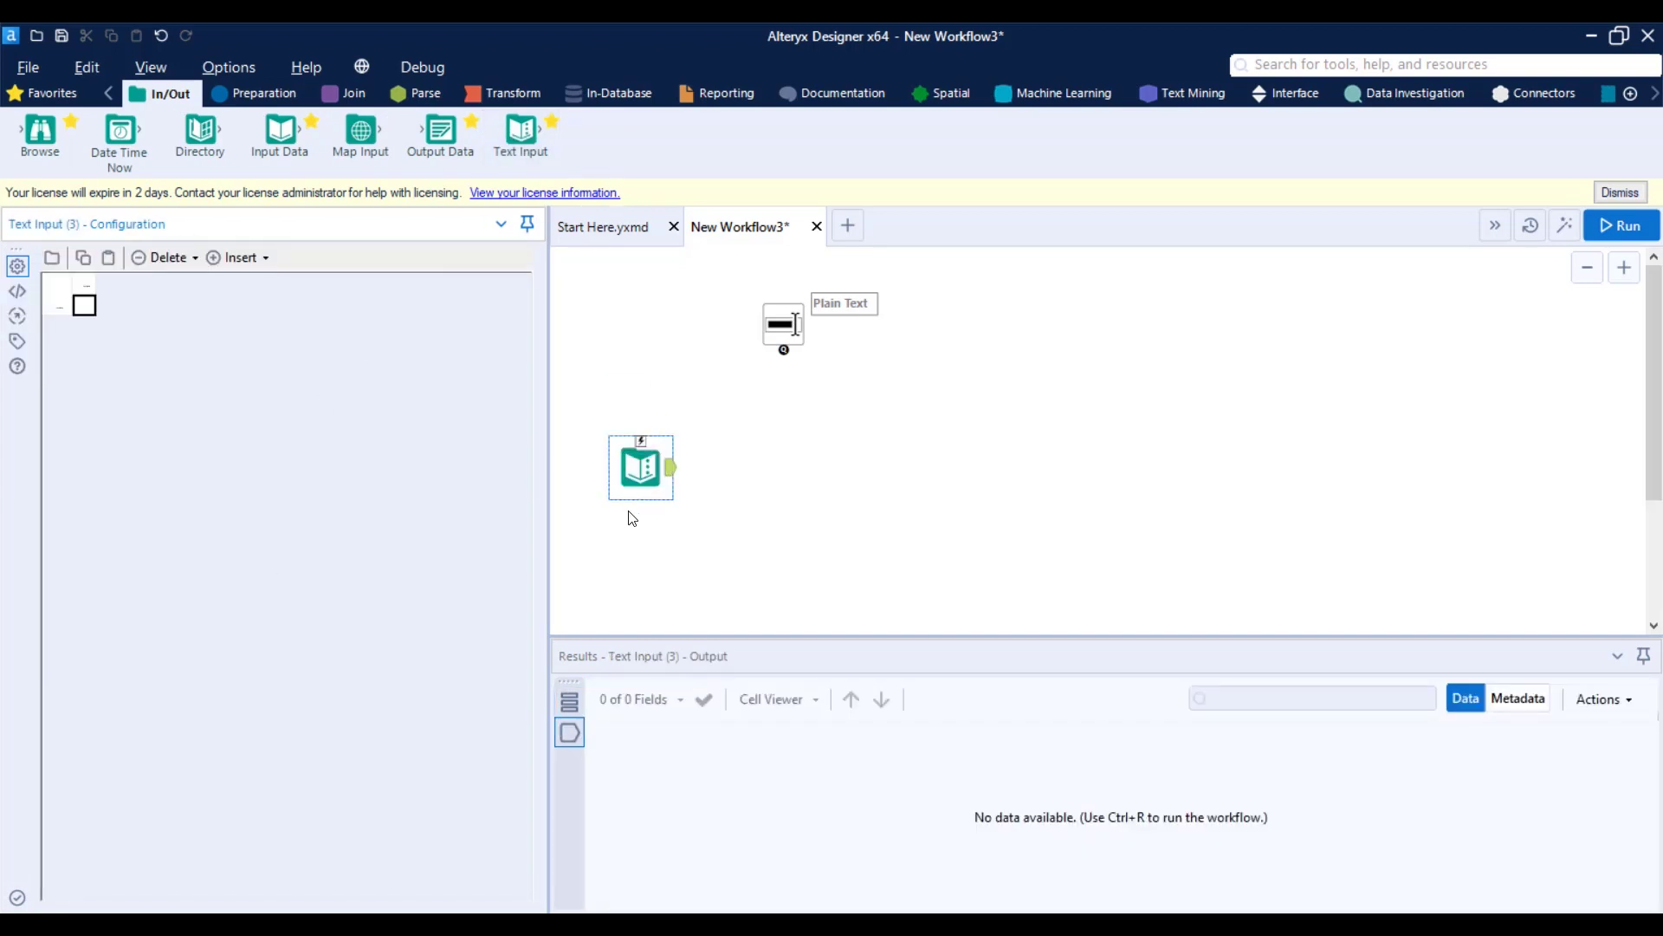
pyautogui.click(90, 309)
pyautogui.write('%')
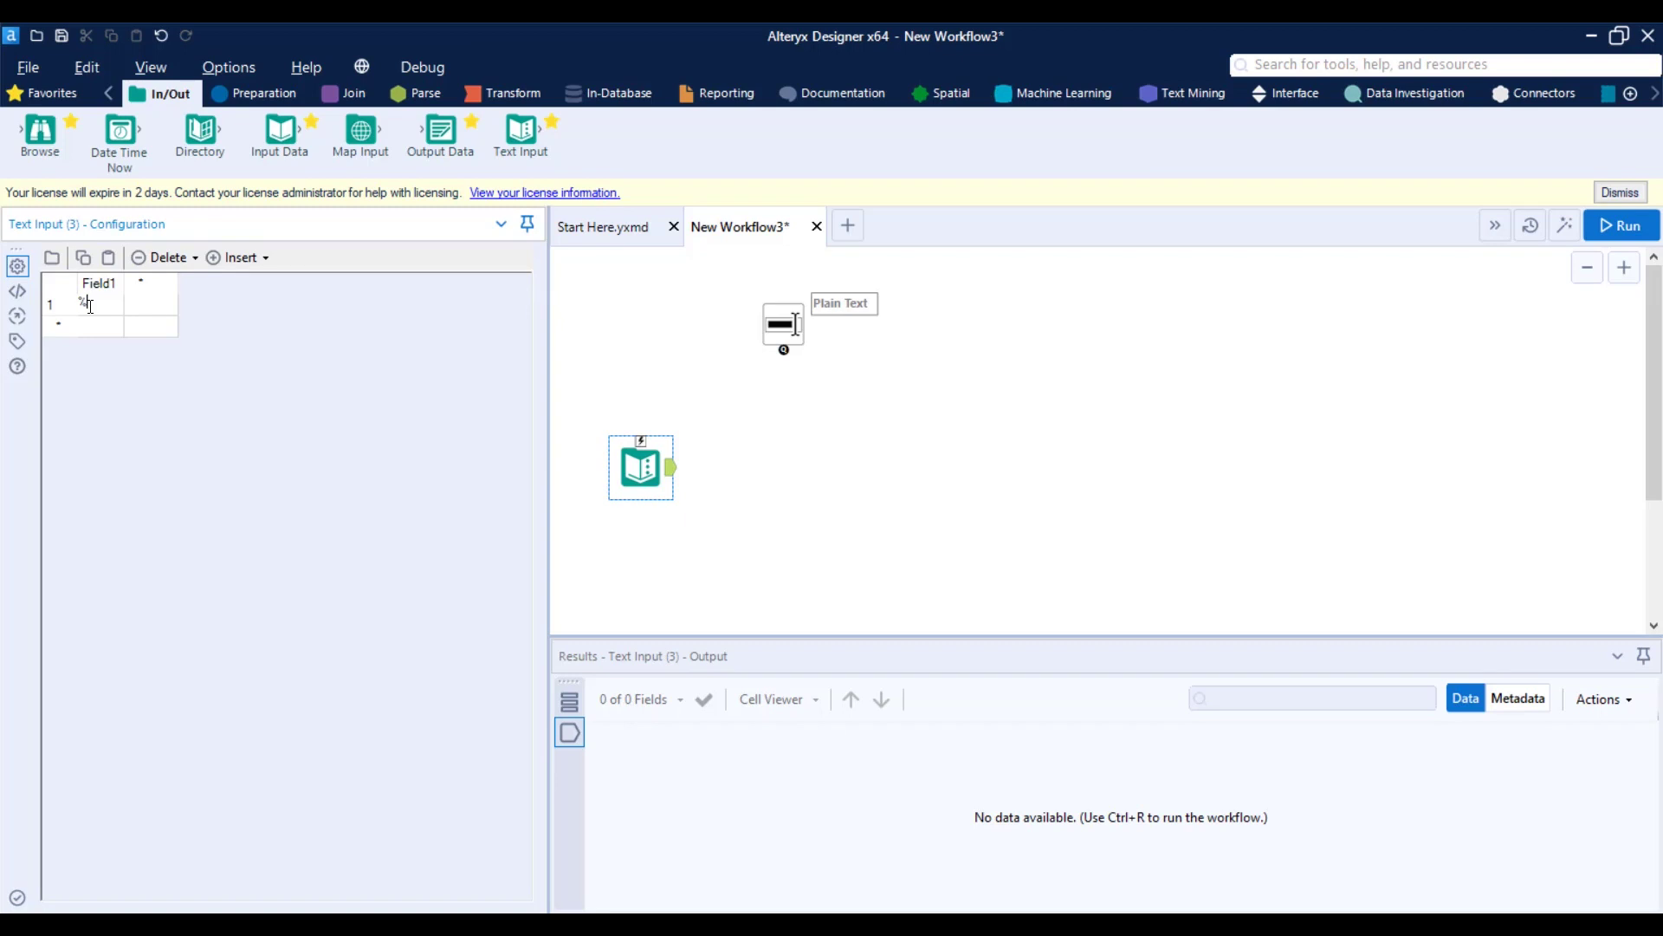
pyautogui.write('Use')
pyautogui.write('r.Number')
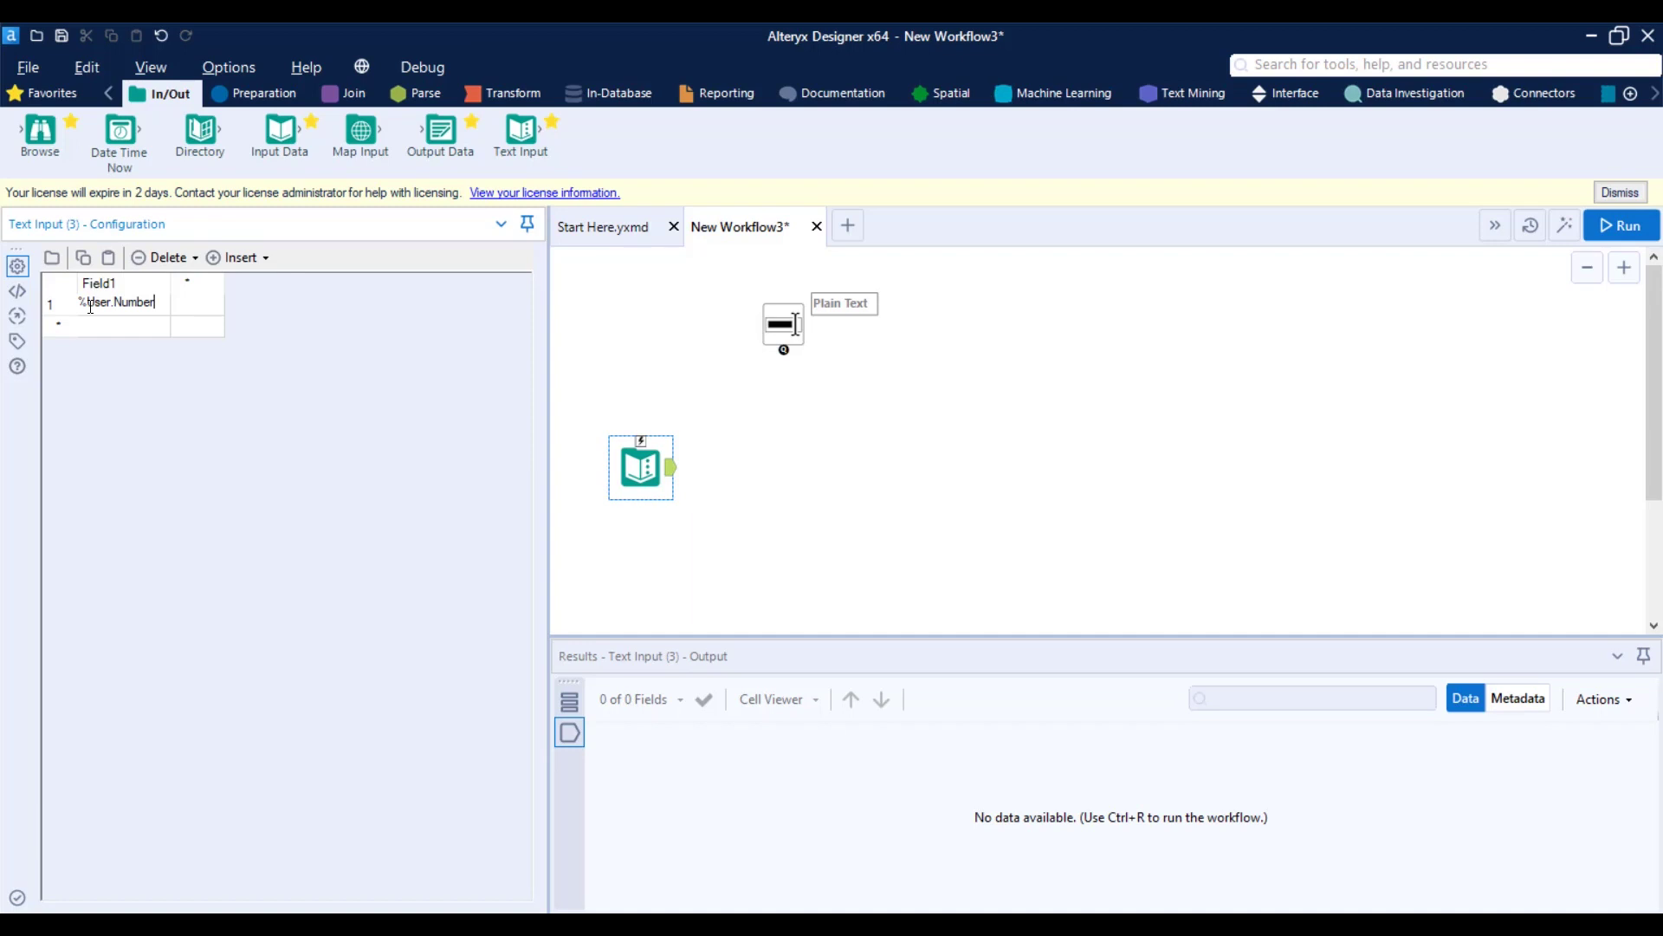
pyautogui.write('%')
# Delete the Plain Text question tool from the workflow.
pyautogui.click(726, 356)
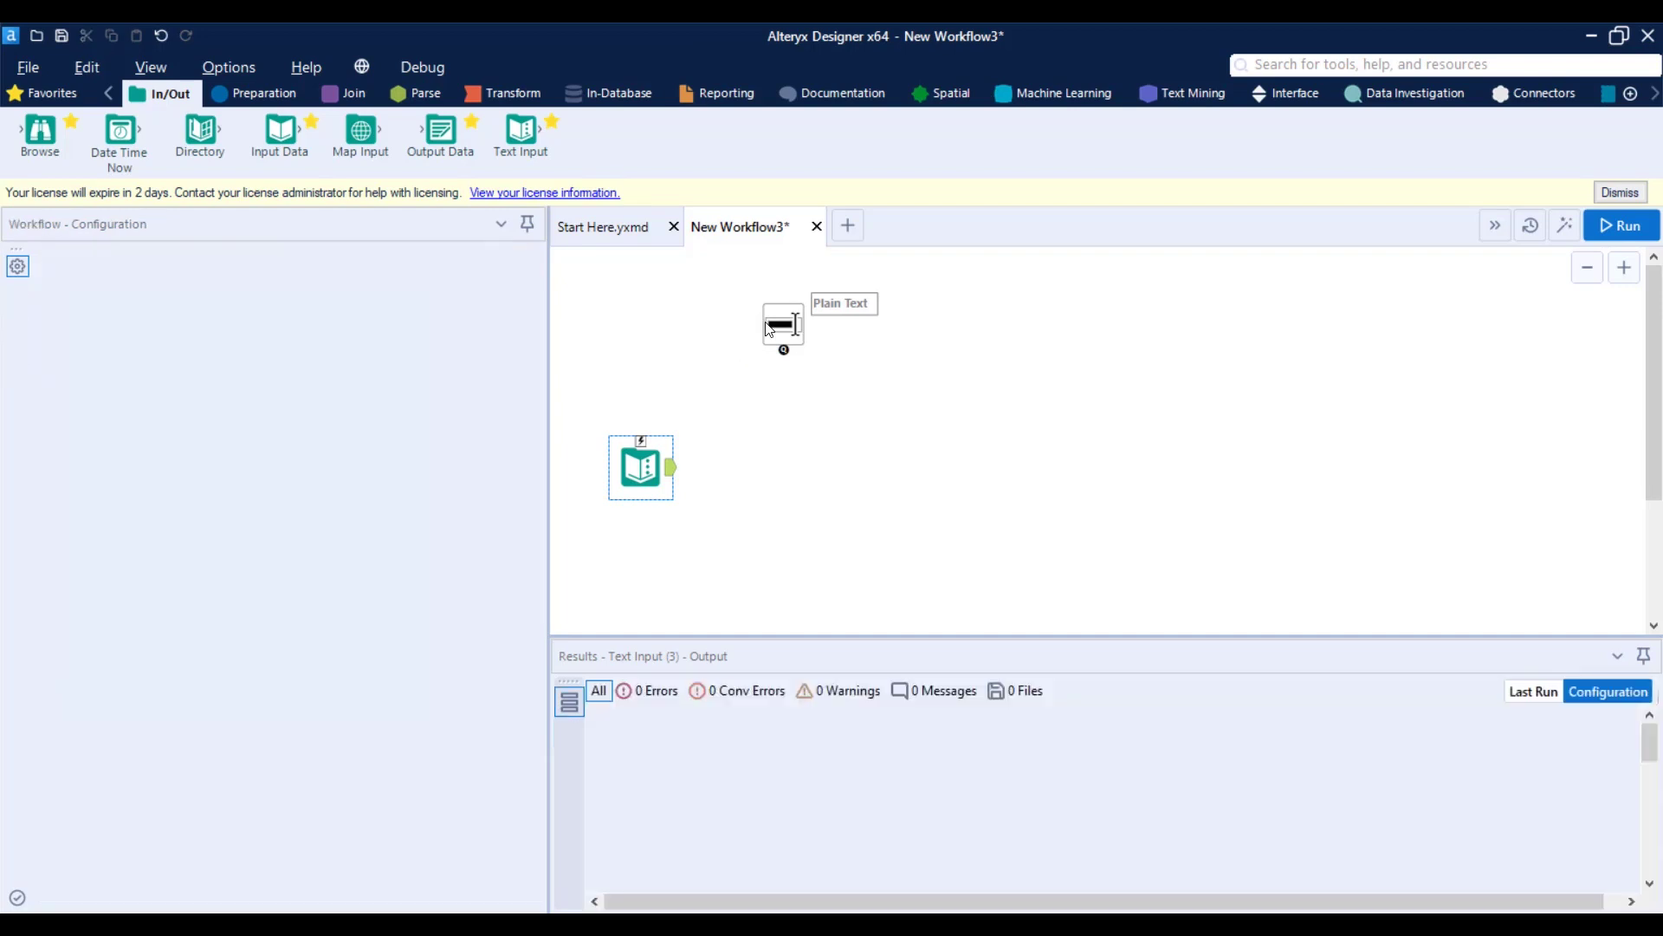
pyautogui.click(777, 317)
pyautogui.press('Delete')
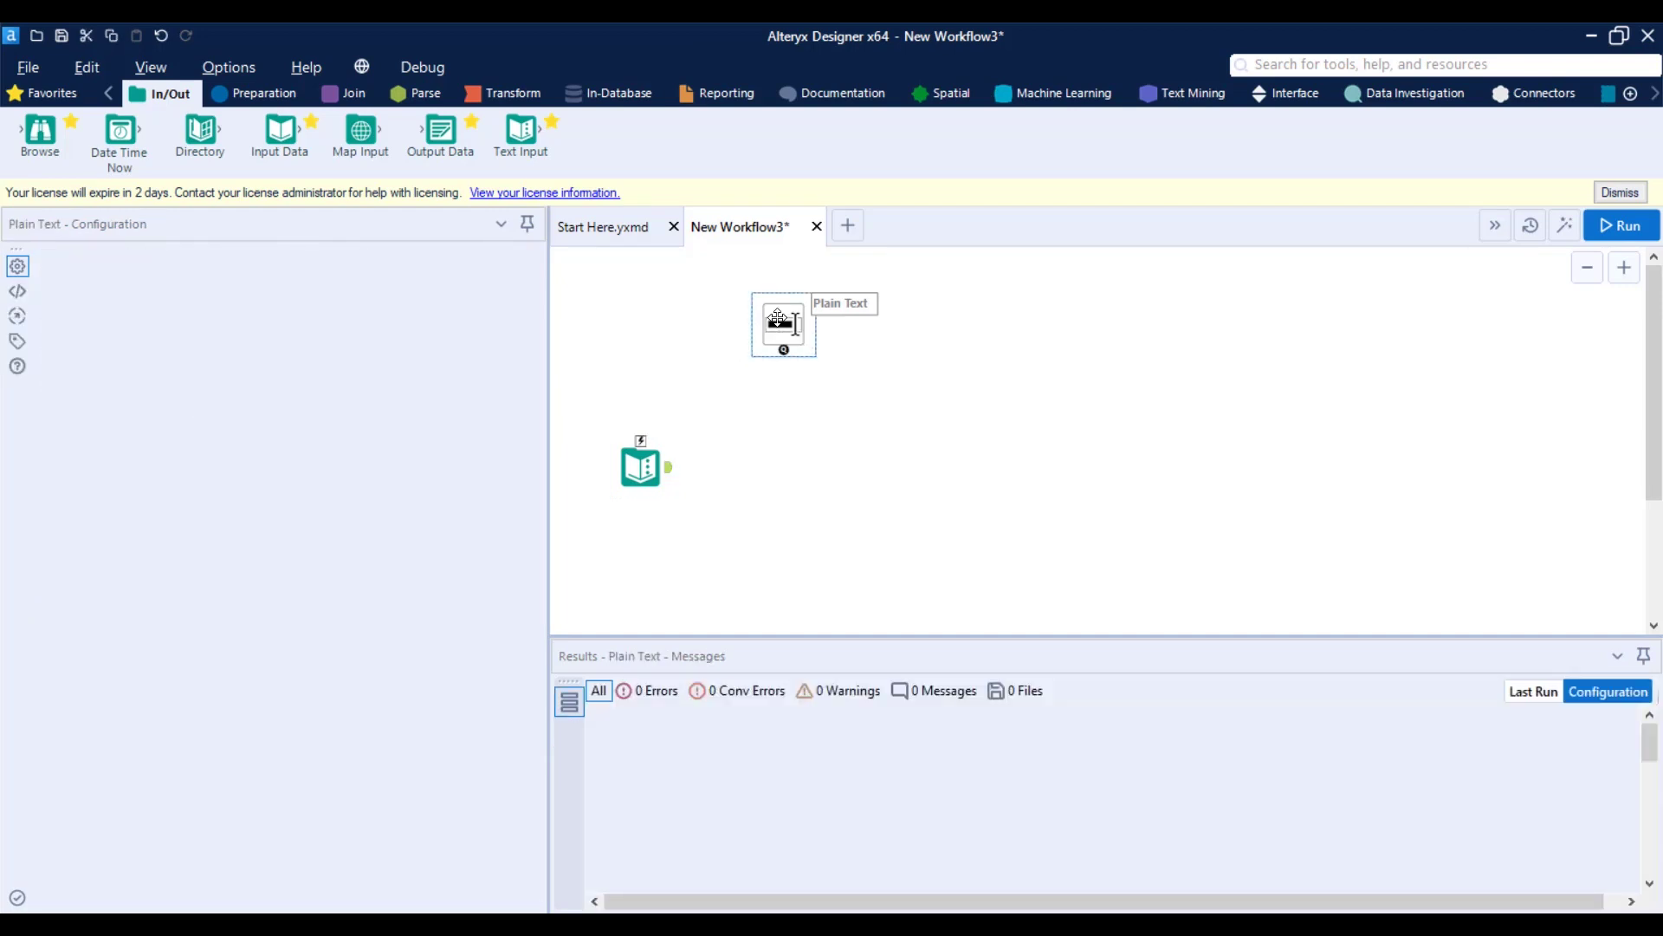
# Run the workflow so the Text Input returns Field1 as 10.
pyautogui.click(639, 466)
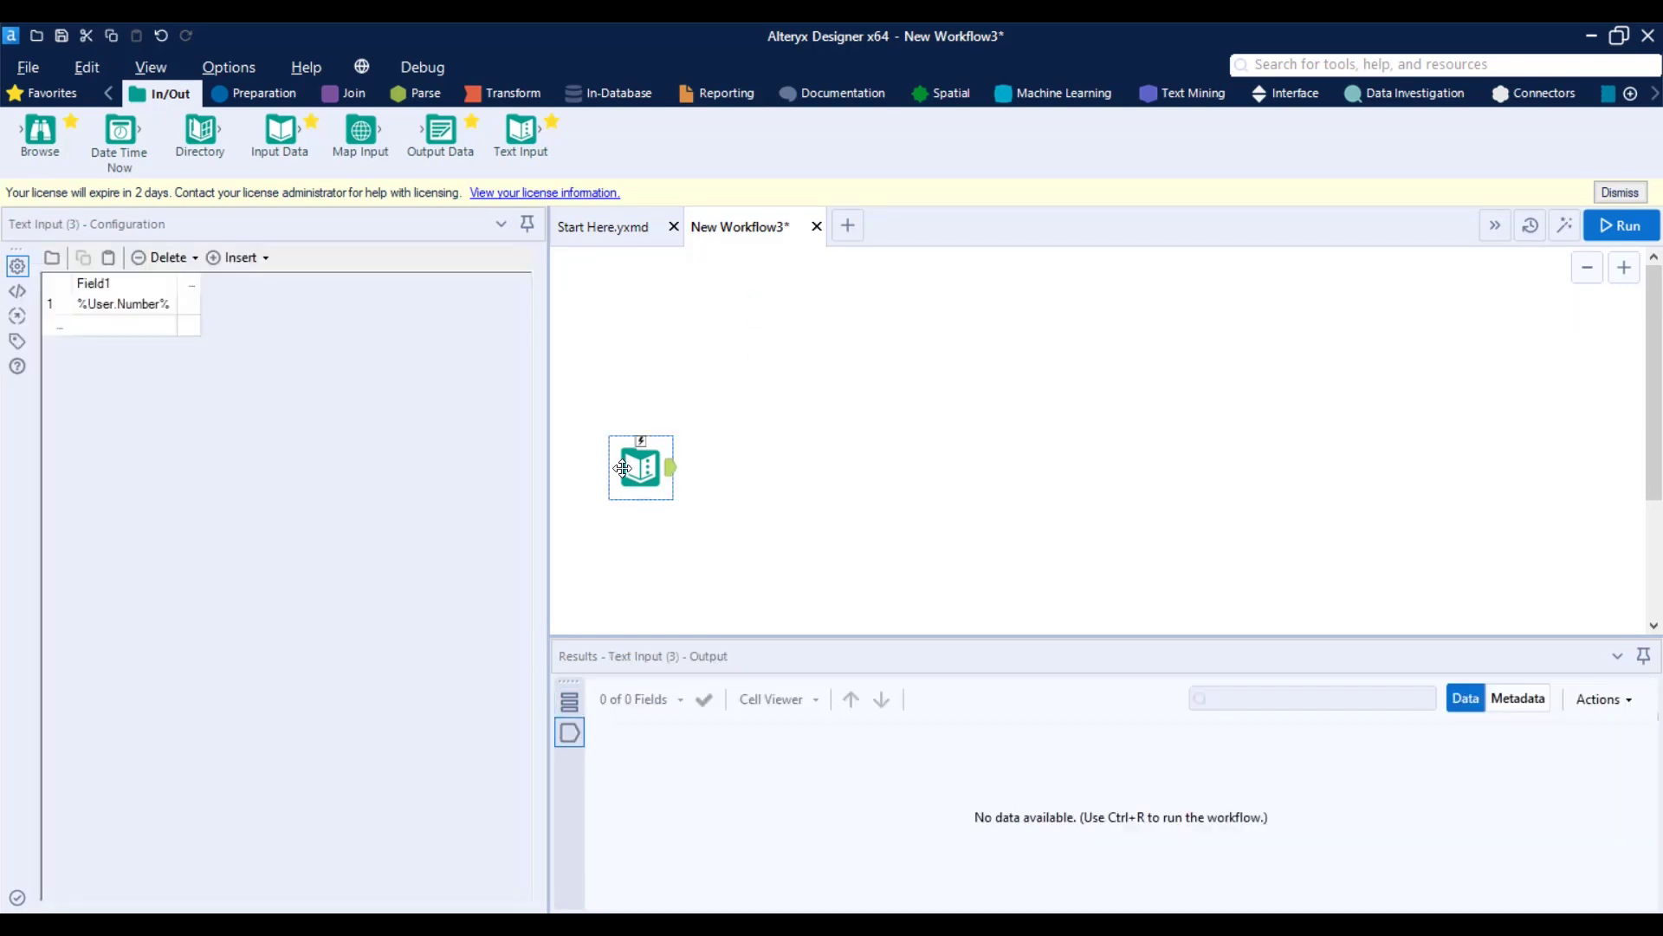
pyautogui.click(1650, 227)
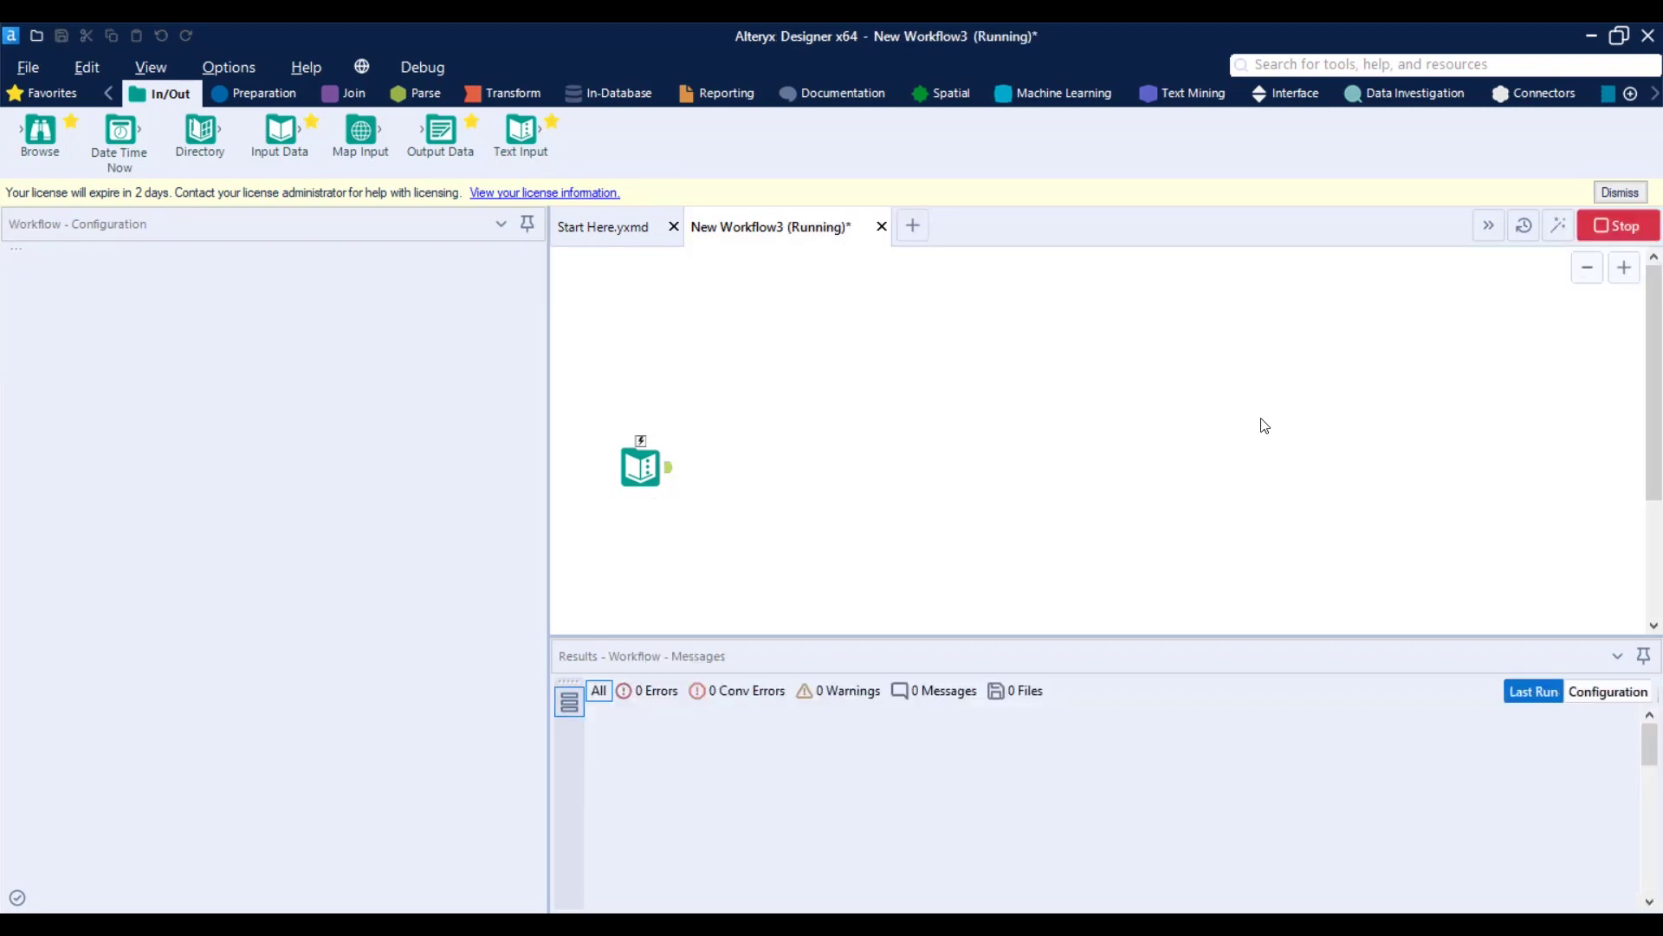
pyautogui.click(998, 563)
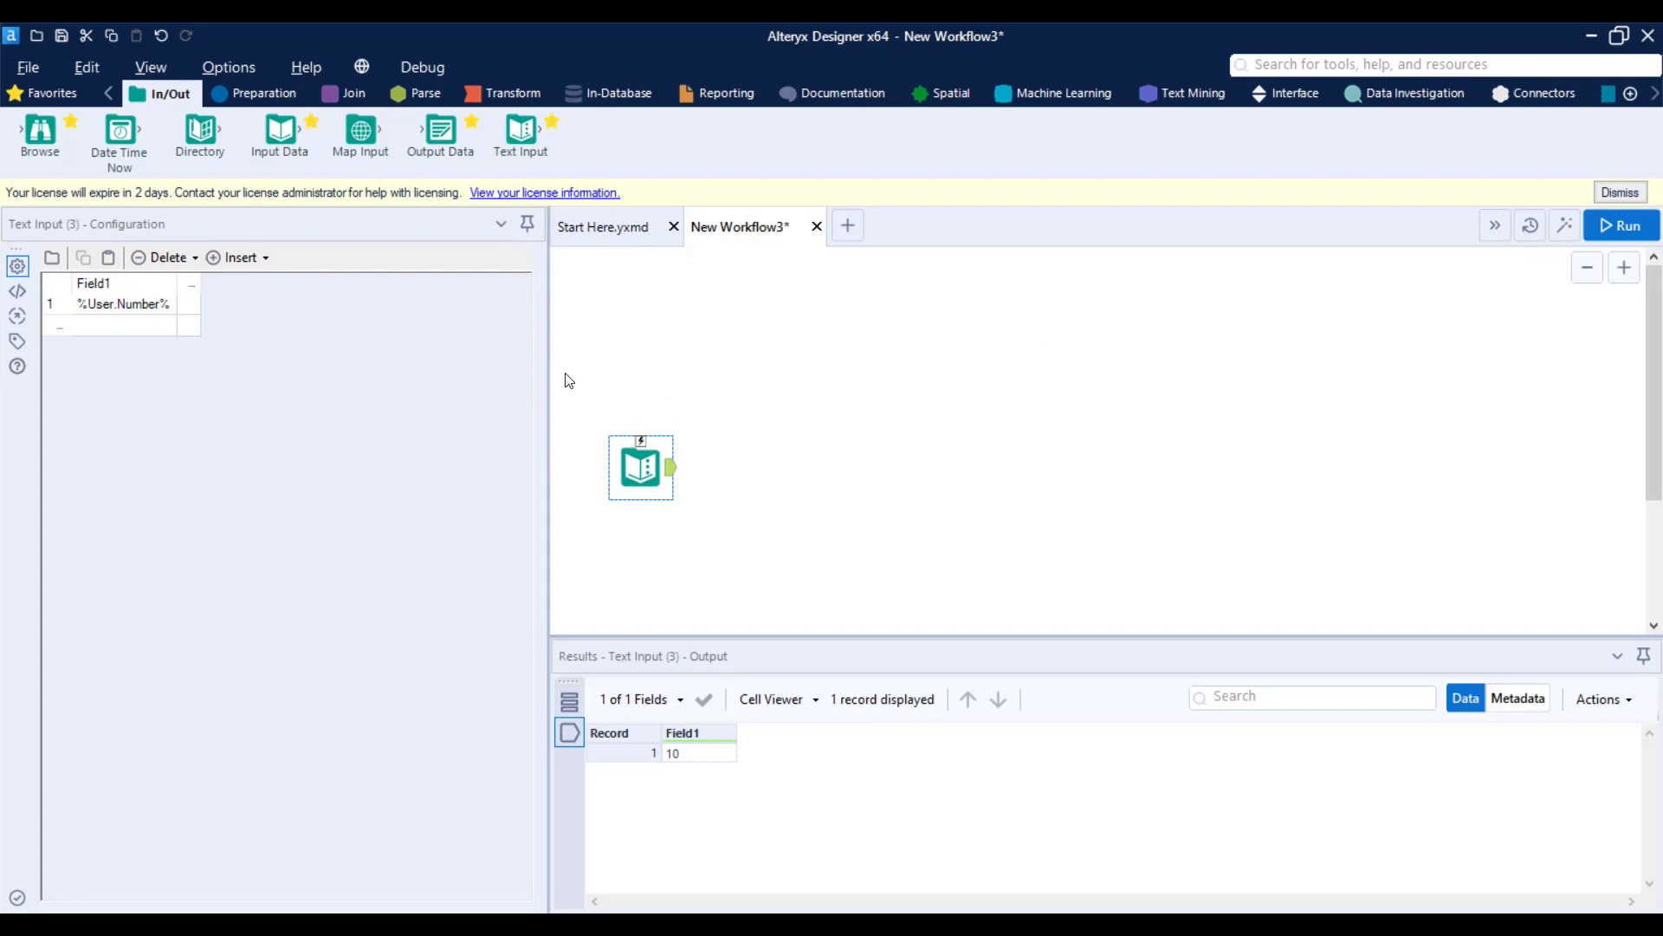
pyautogui.click(269, 92)
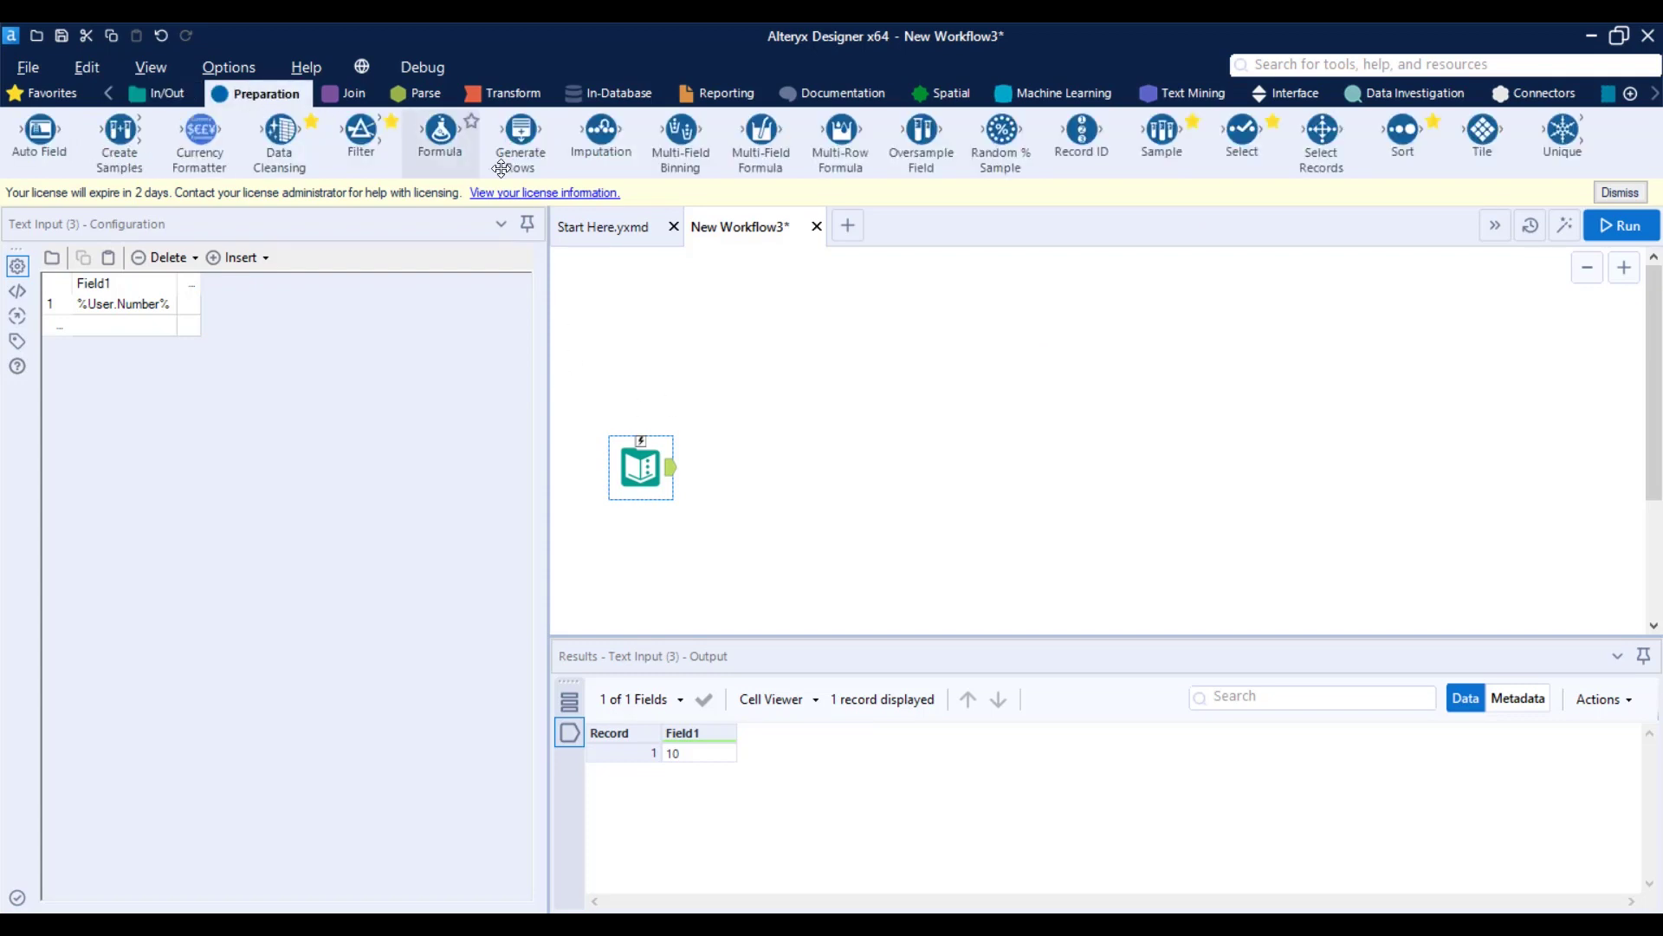
# Add a Formula tool creating column Engine Version from [Engine.Version], previewing 2021.1.4.26400.
pyautogui.moveTo(448, 136); pyautogui.dragTo(785, 468)
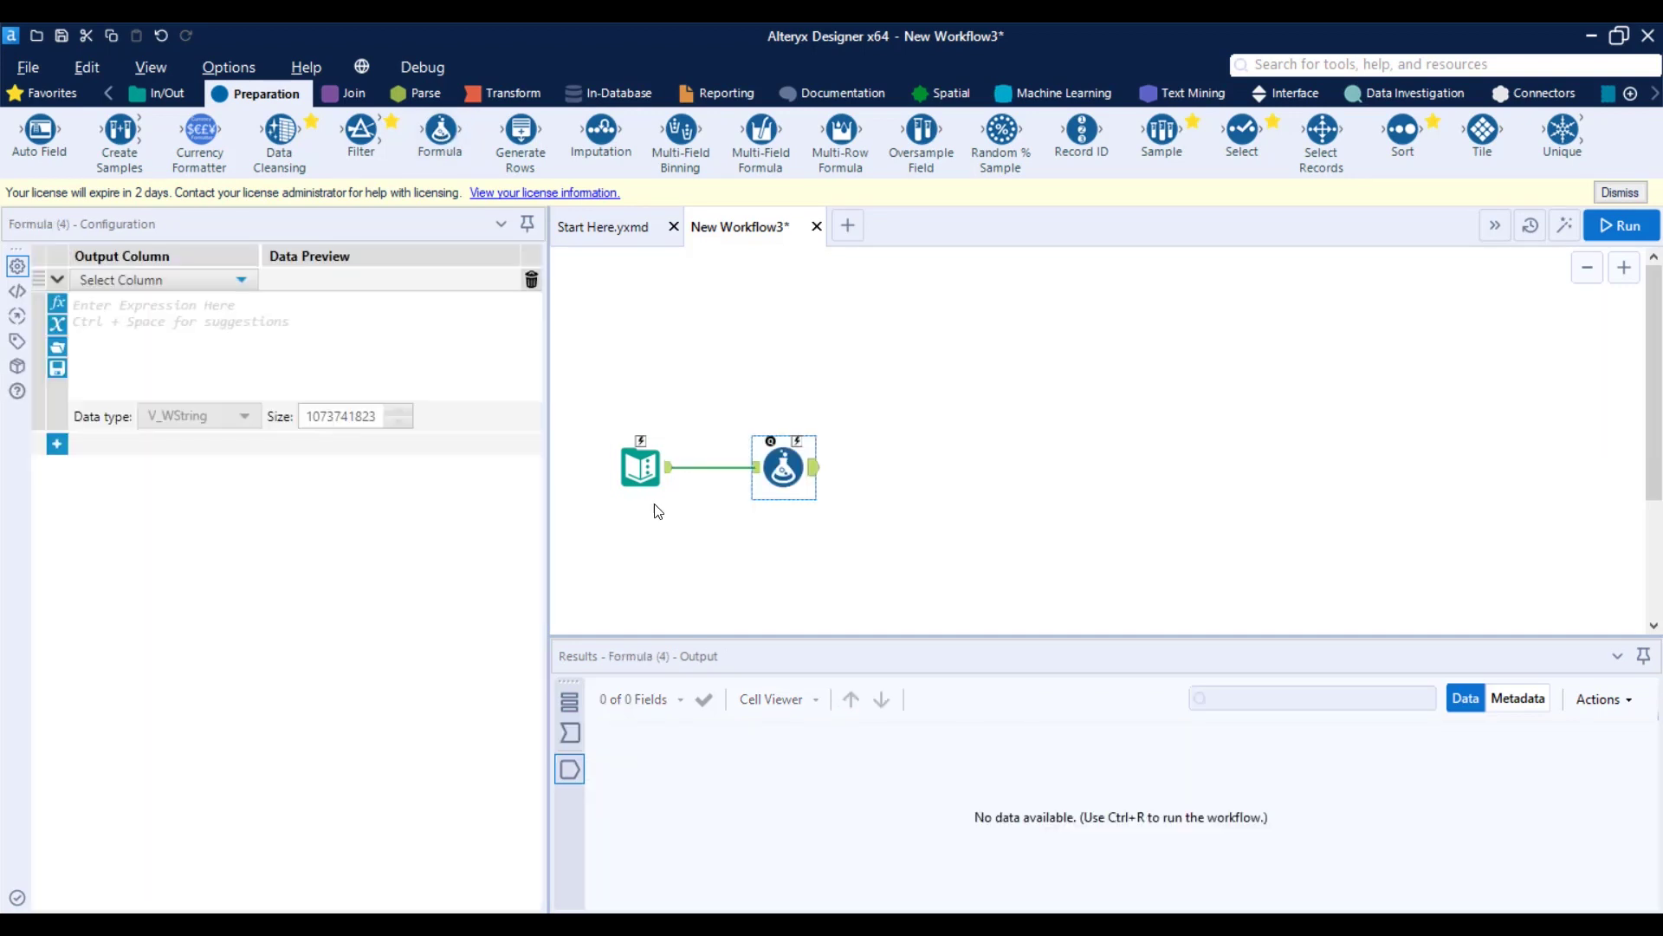
pyautogui.click(128, 279)
pyautogui.click(164, 305)
pyautogui.write('Engine Version')
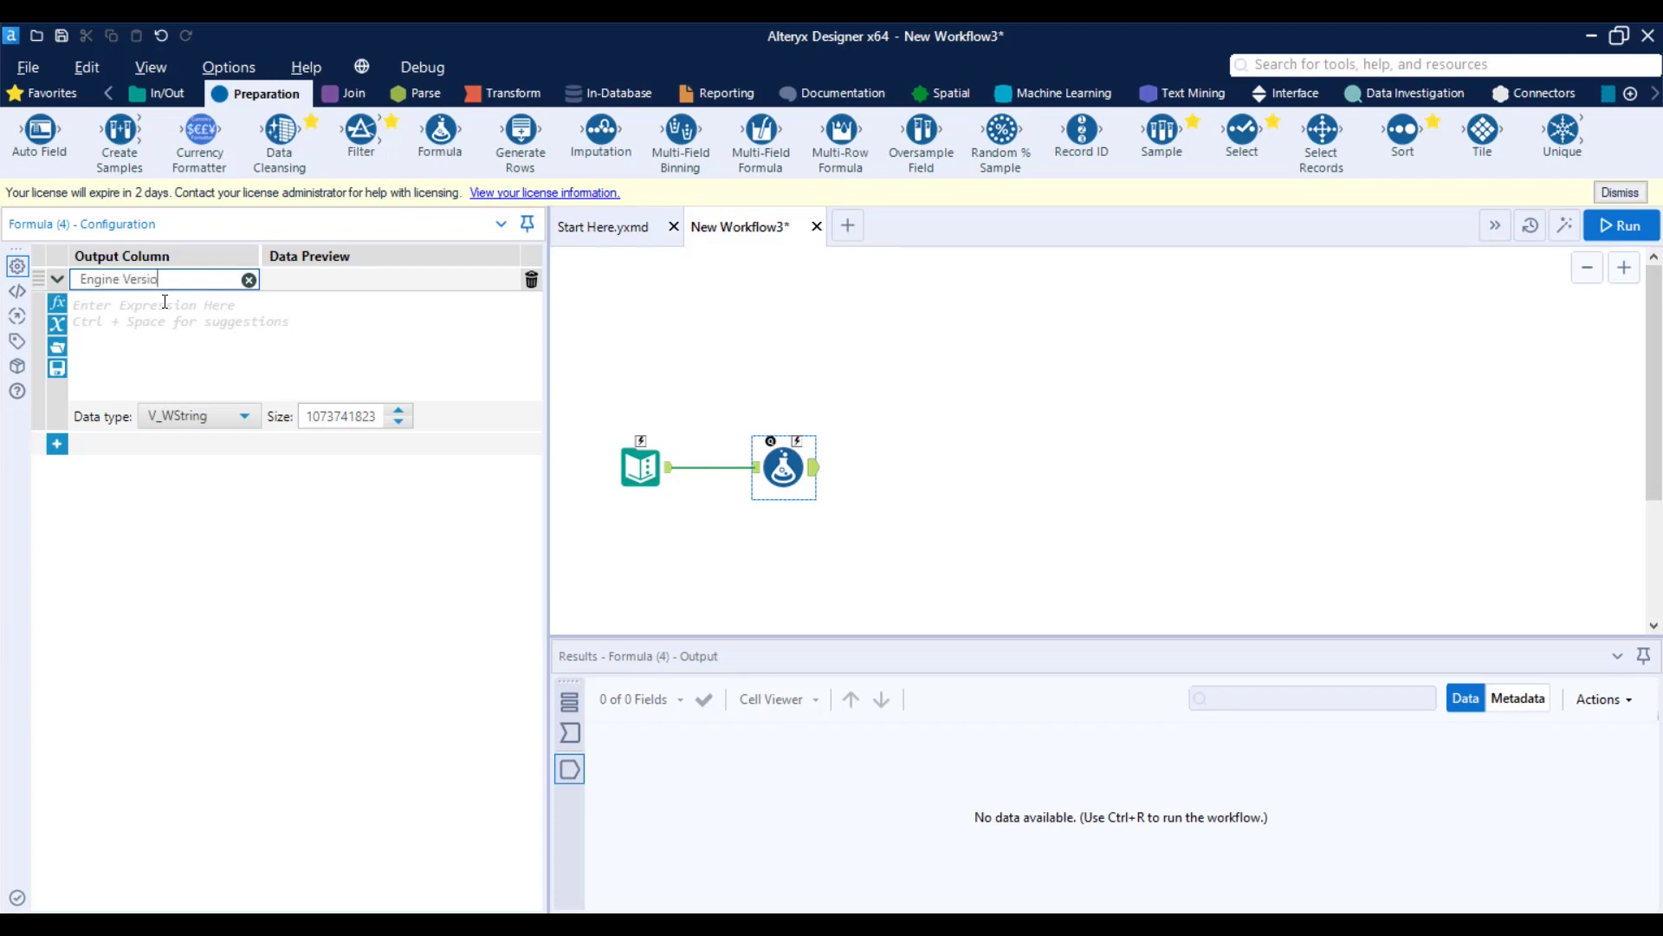
pyautogui.click(164, 319)
pyautogui.write('[')
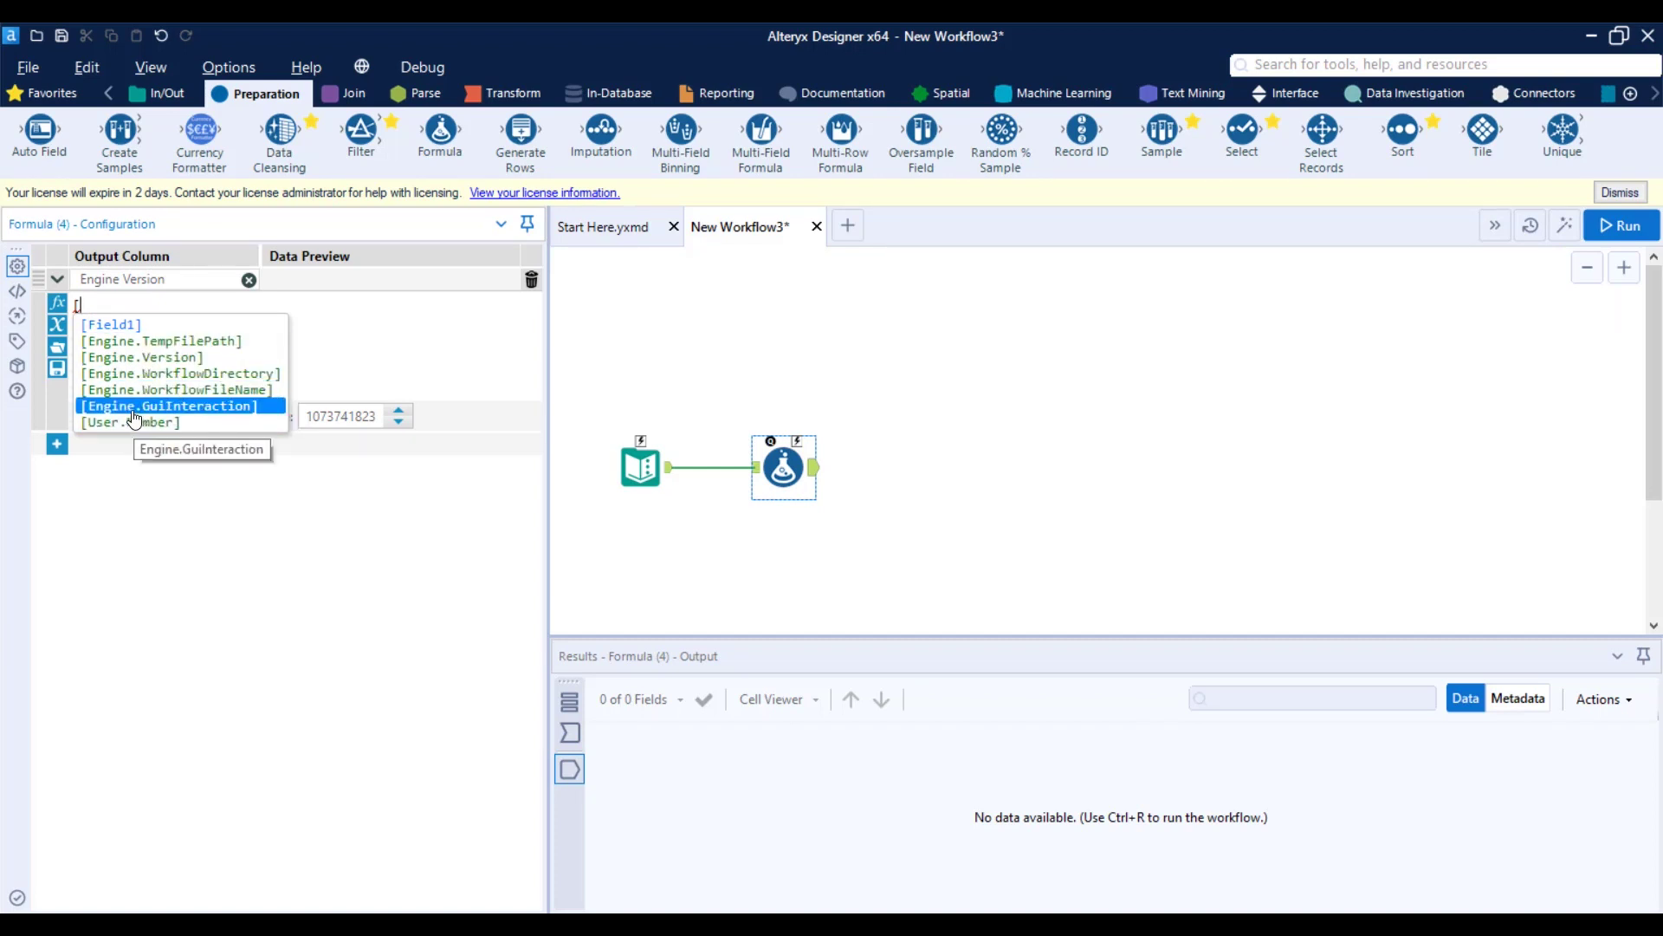
pyautogui.click(145, 359)
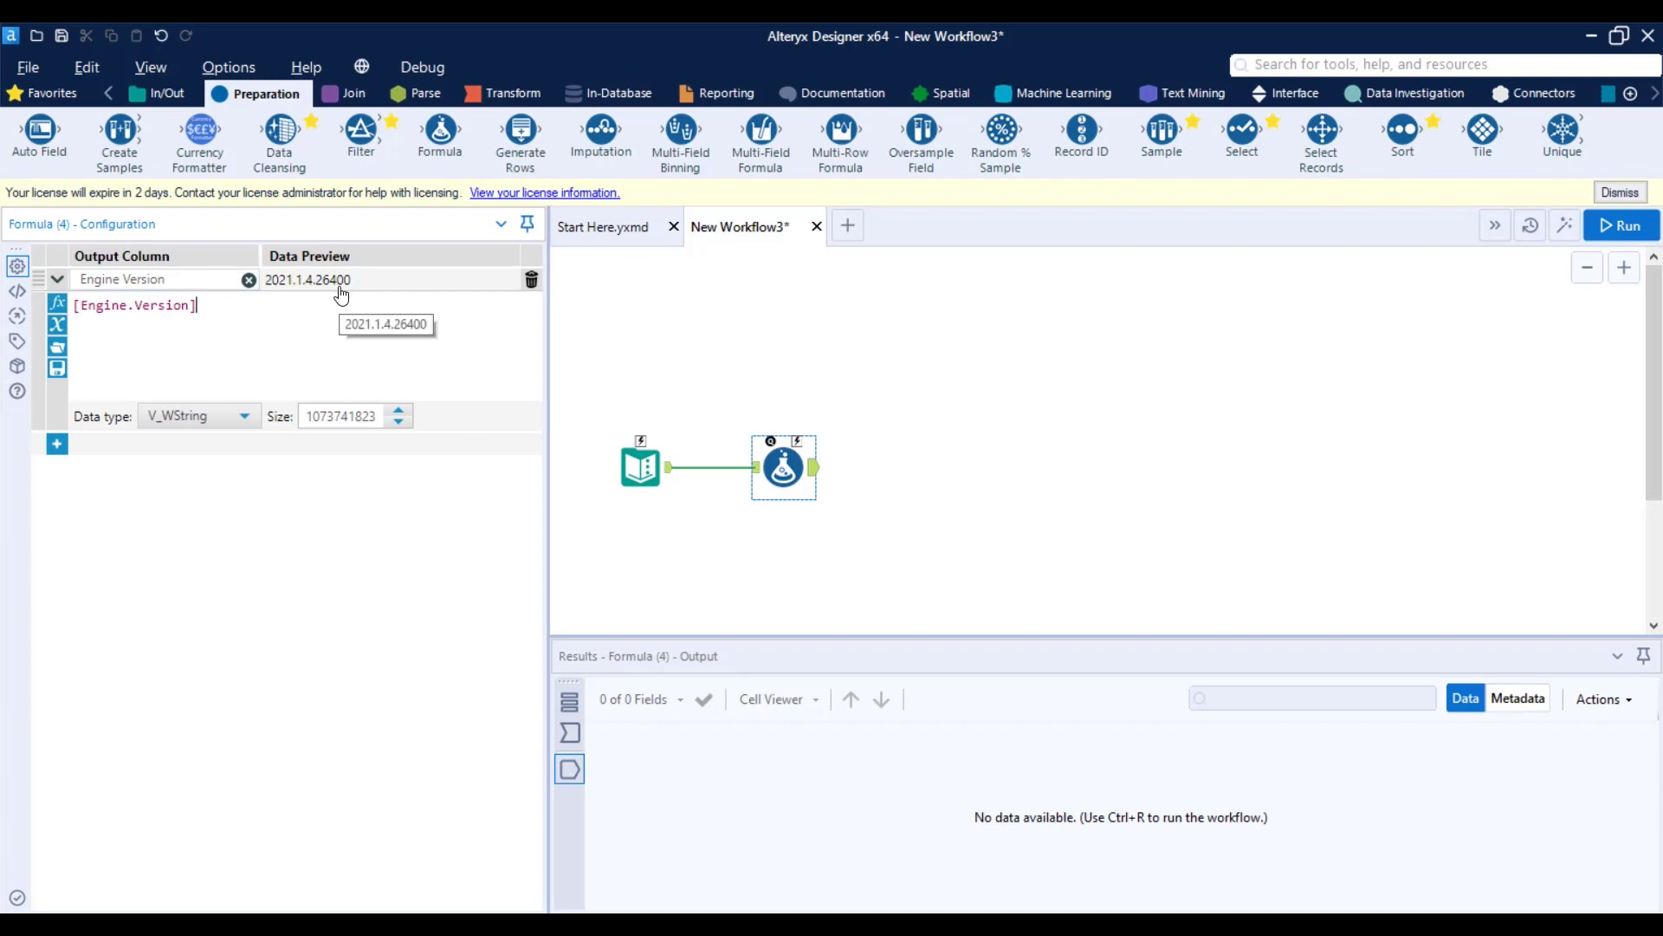
# Add a second formula column Engine Version 2 set to "%Engine.Version%" and run the workflow.
pyautogui.click(57, 445)
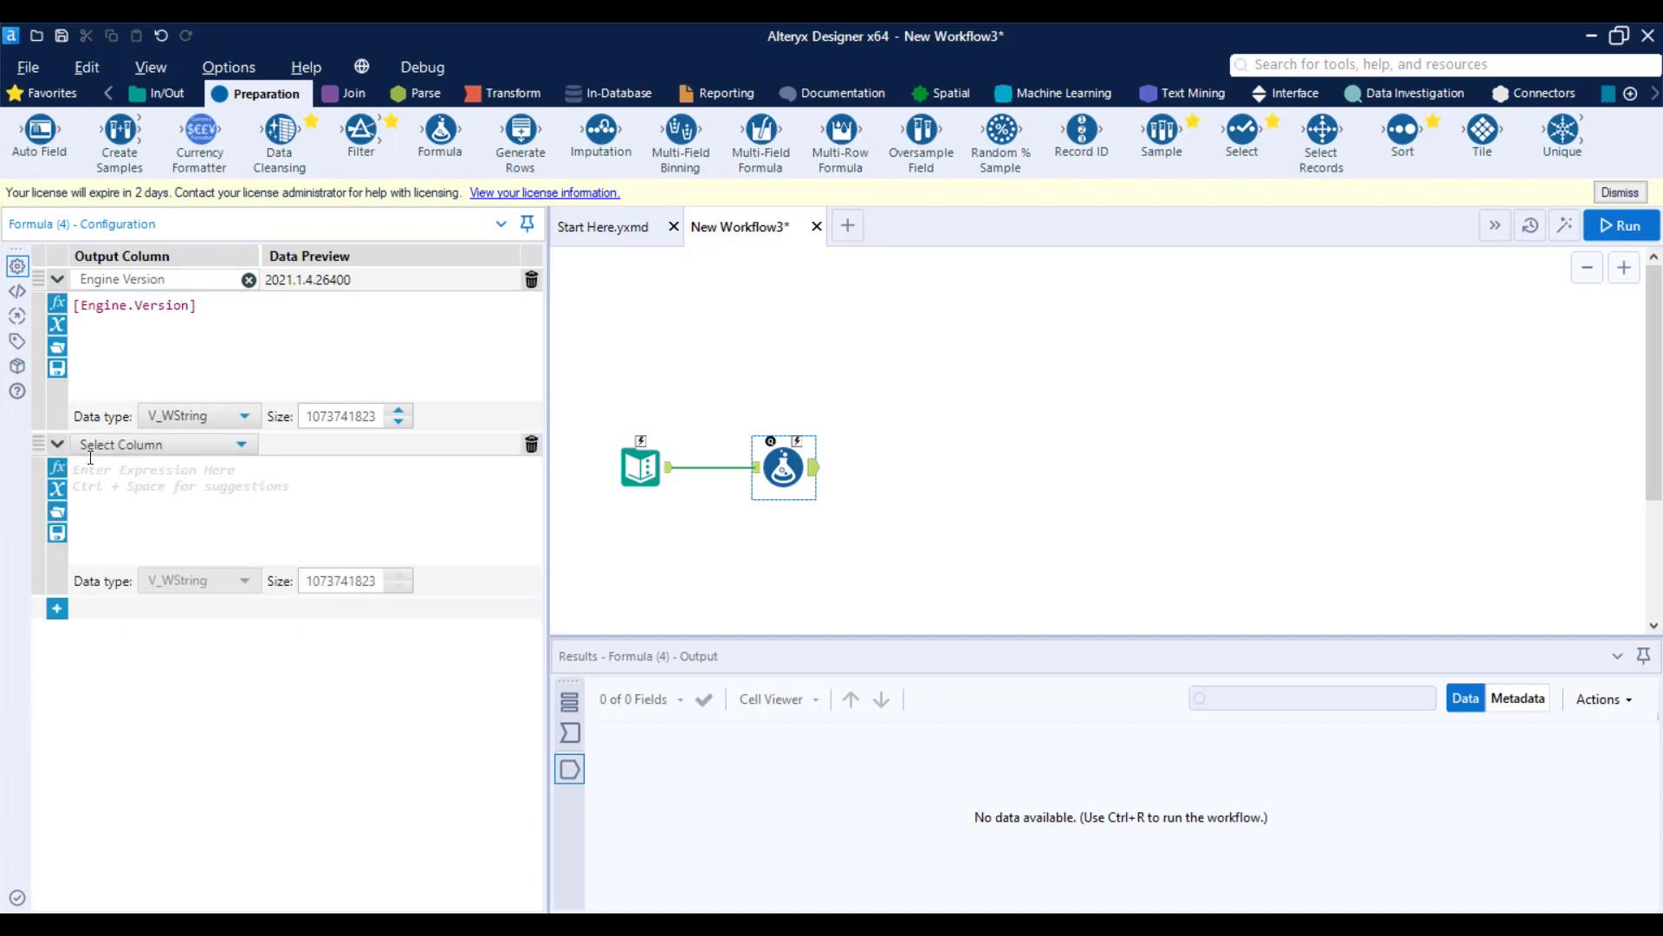
pyautogui.click(141, 446)
pyautogui.click(146, 472)
pyautogui.write('E')
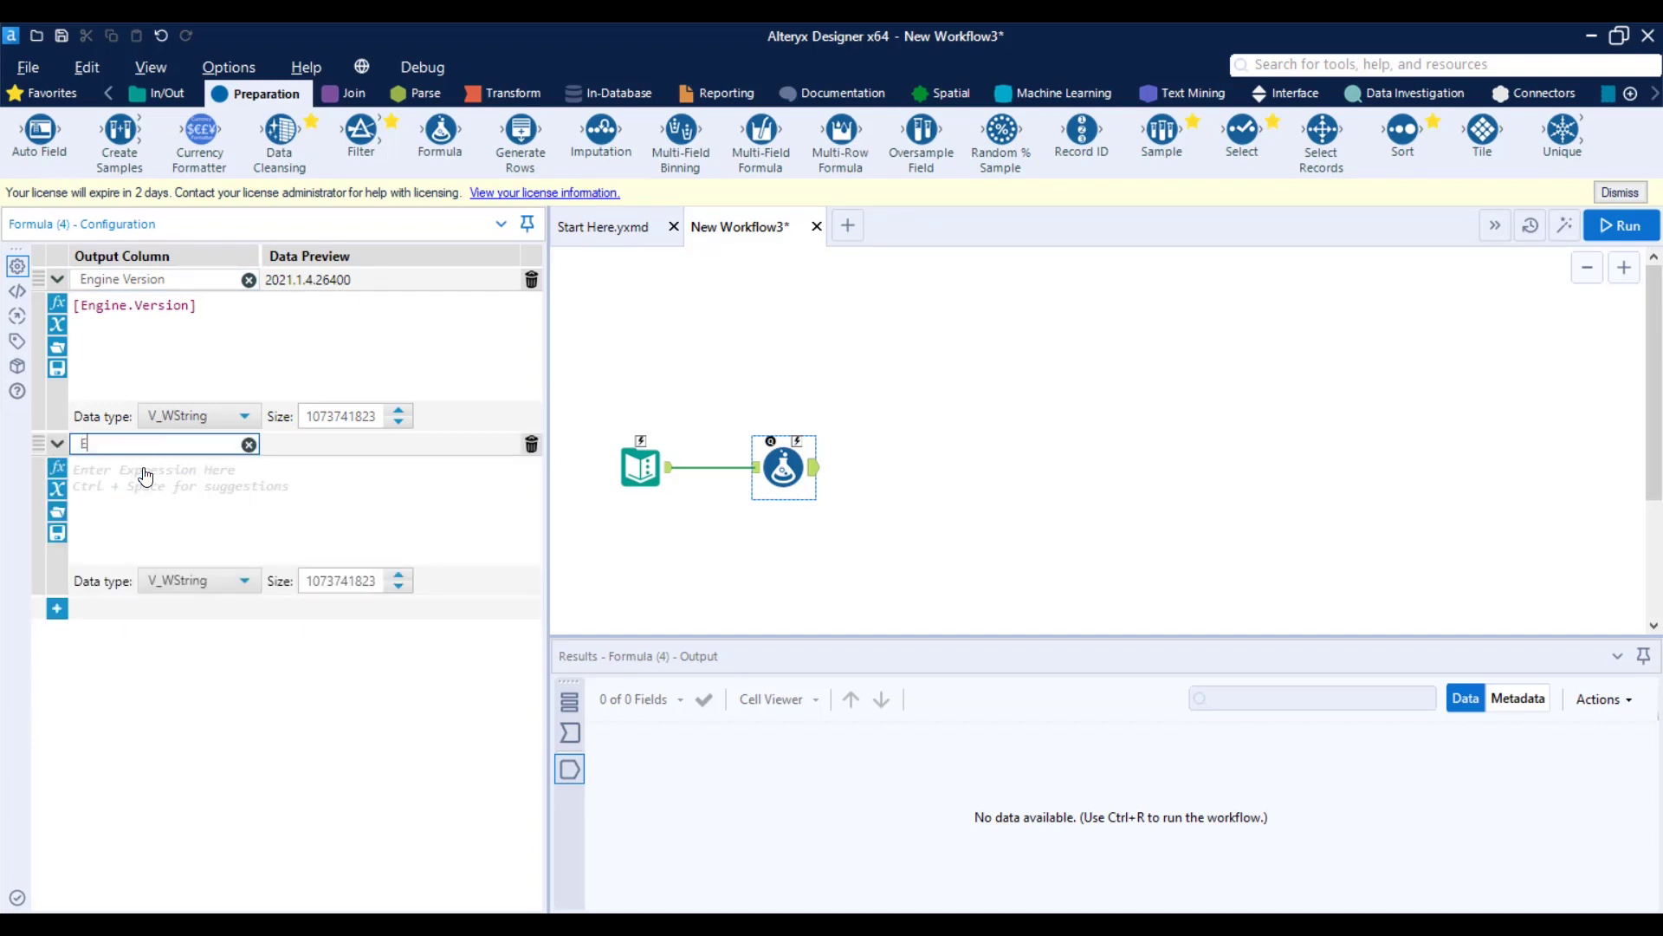
pyautogui.write('ngine Version 2')
pyautogui.click(124, 476)
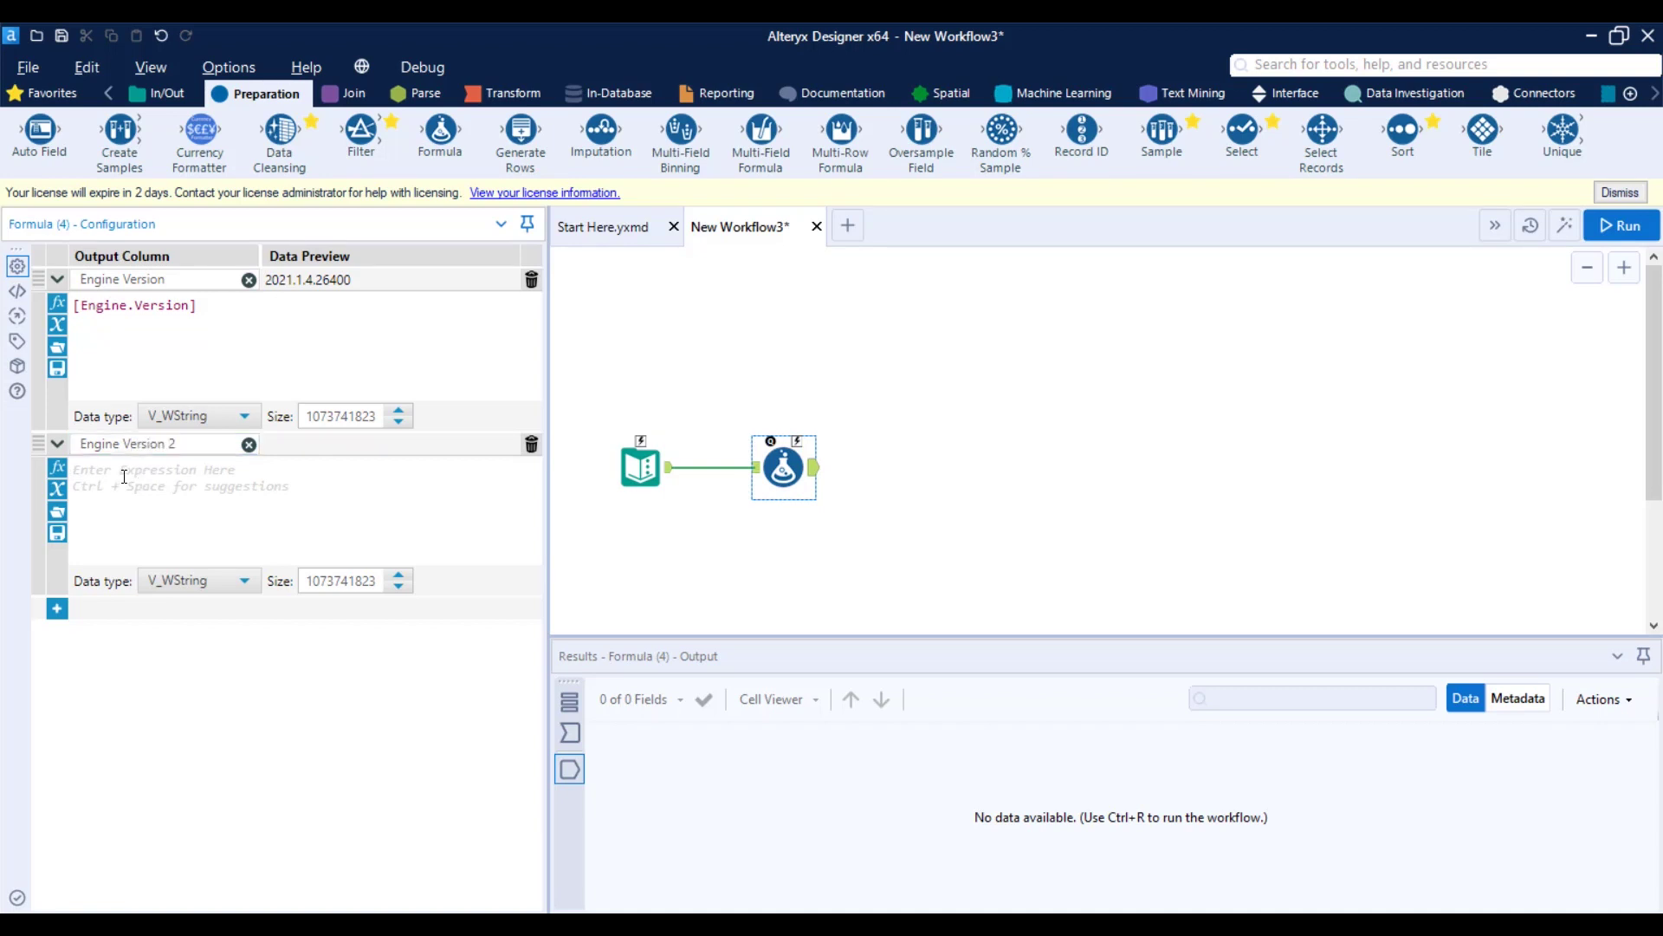
pyautogui.write('"')
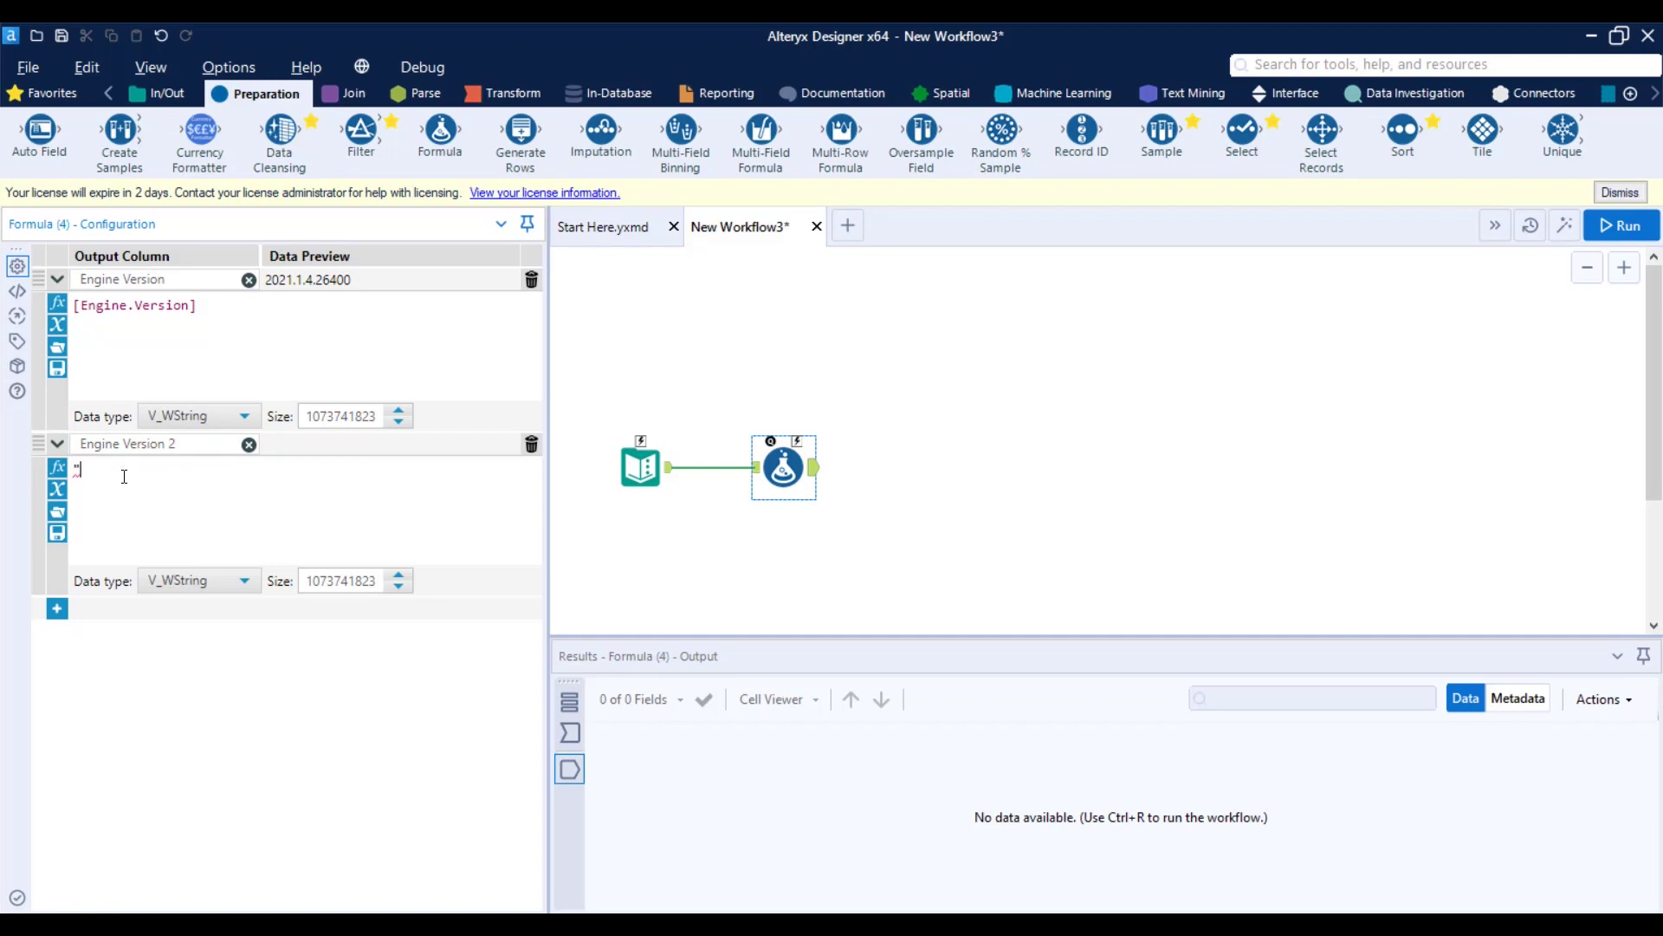
pyautogui.write('%Engine.Version%"')
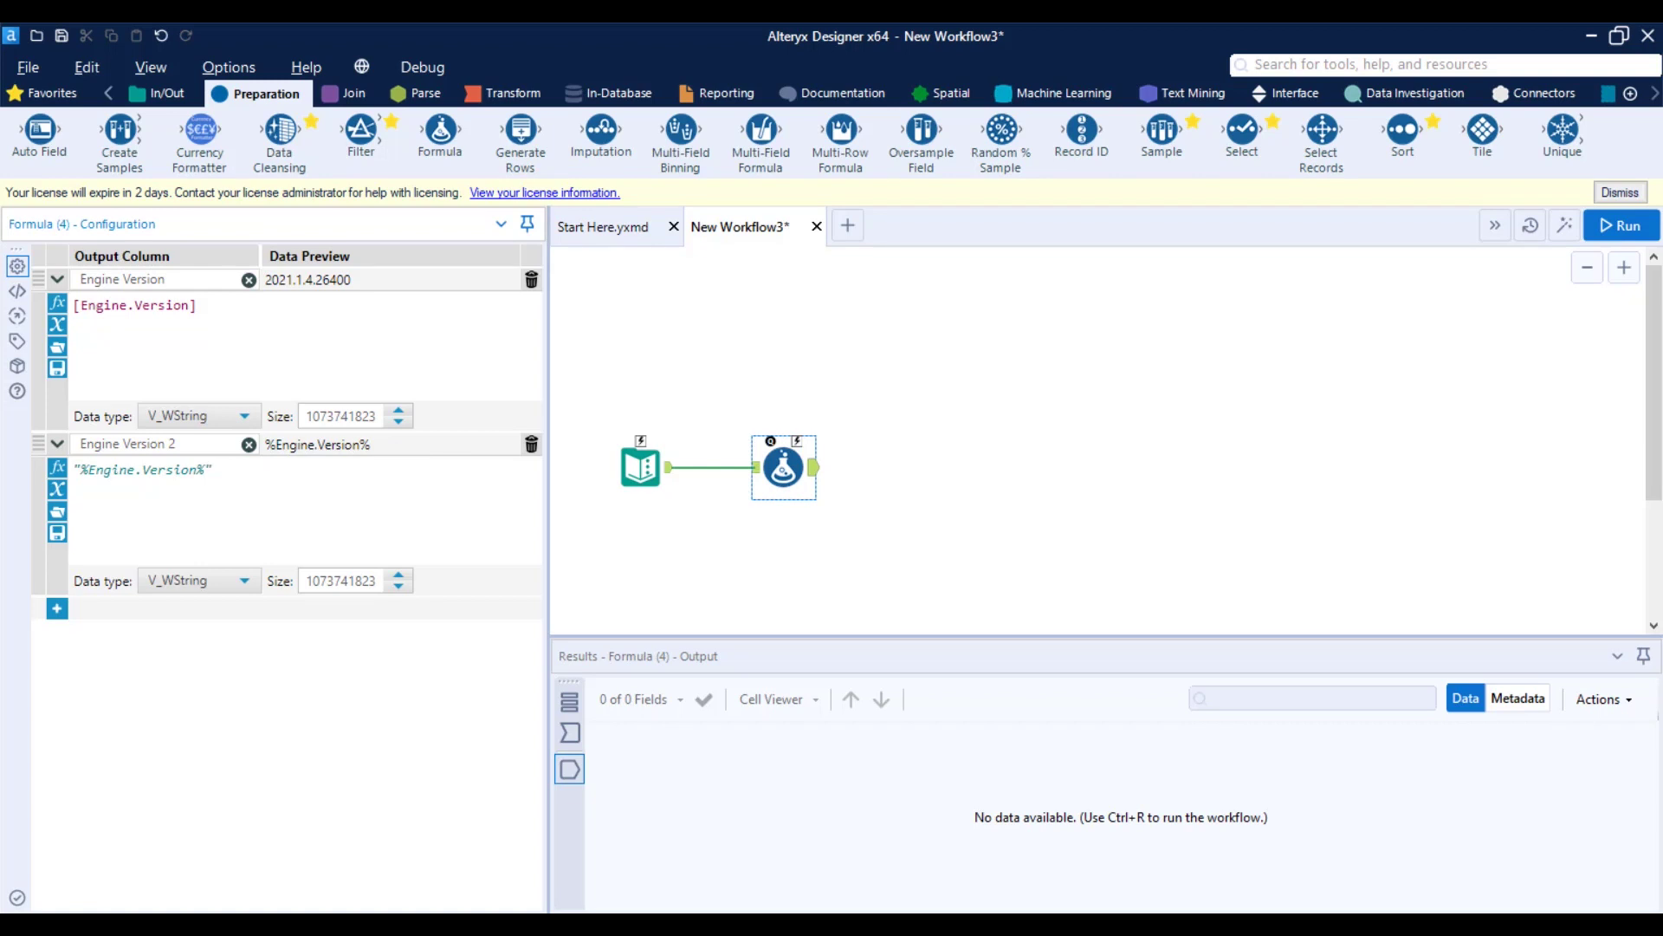
pyautogui.click(1633, 229)
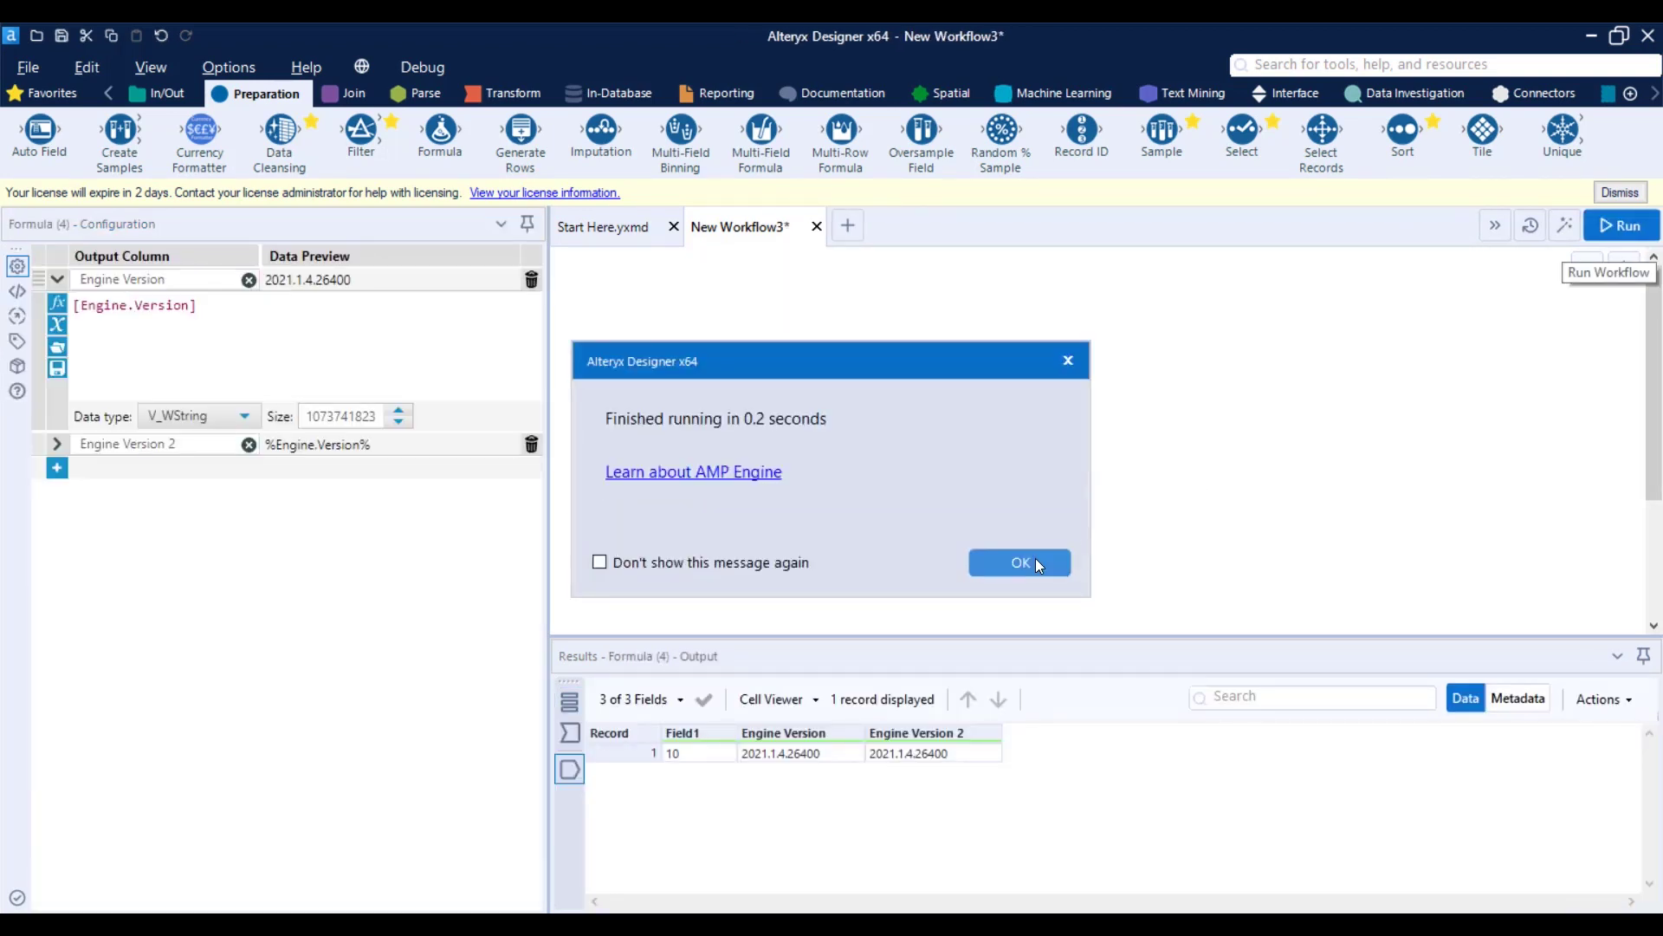
# Dismiss the finished-running message and expand the Engine Version 2 formula row.
pyautogui.click(1037, 561)
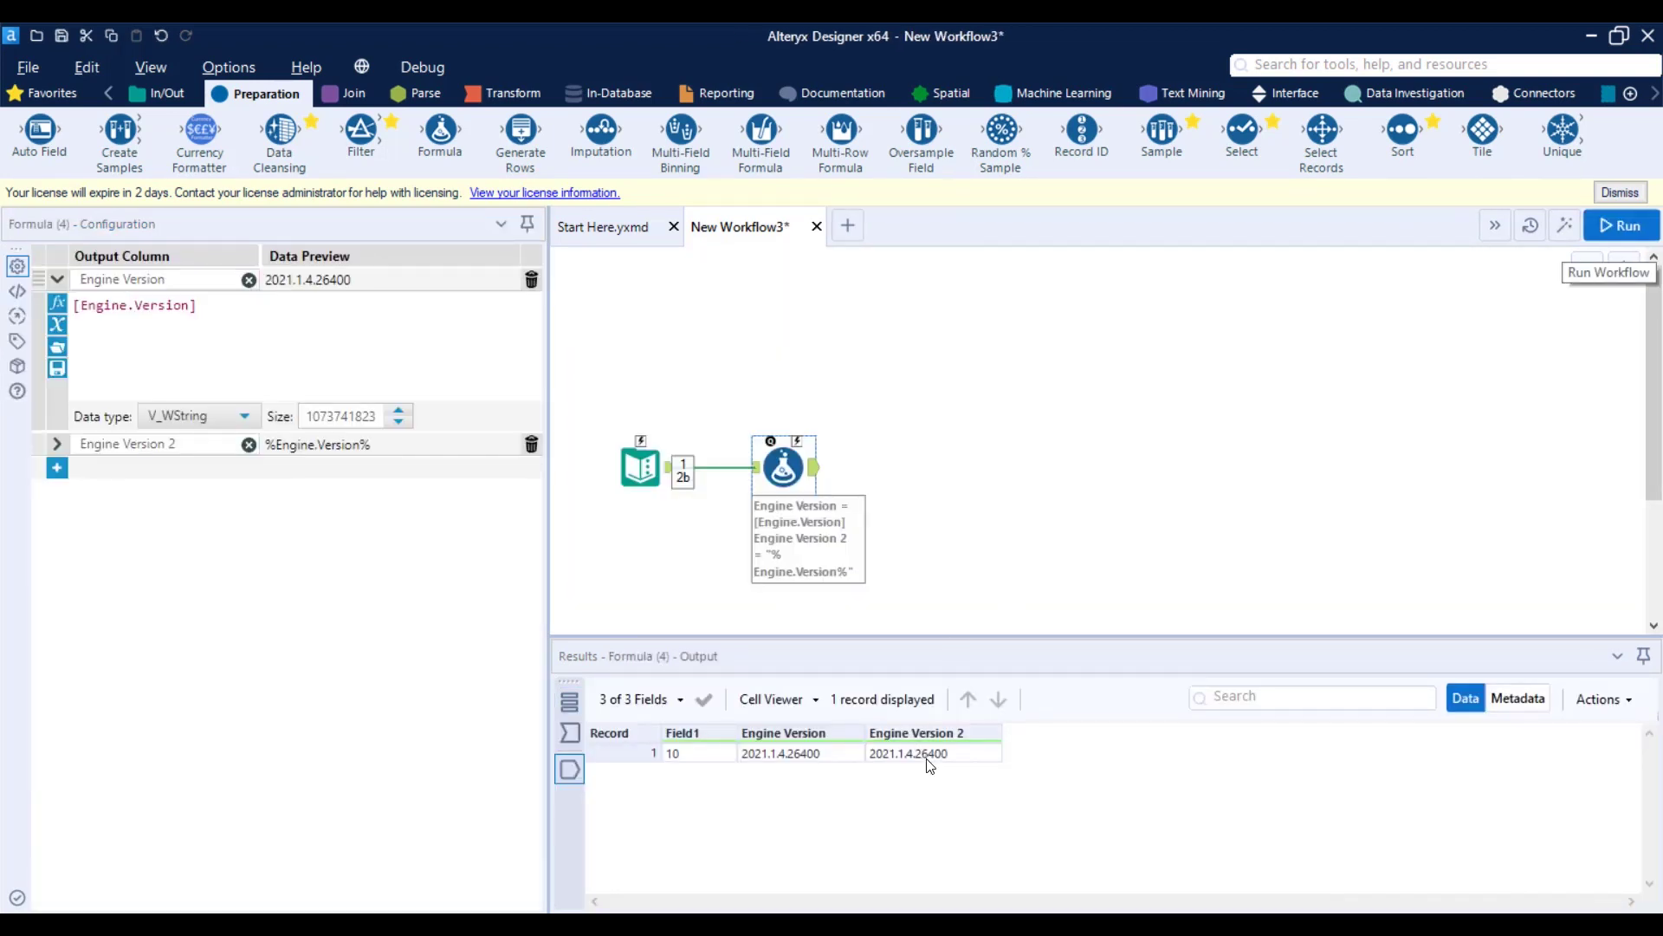
pyautogui.click(57, 444)
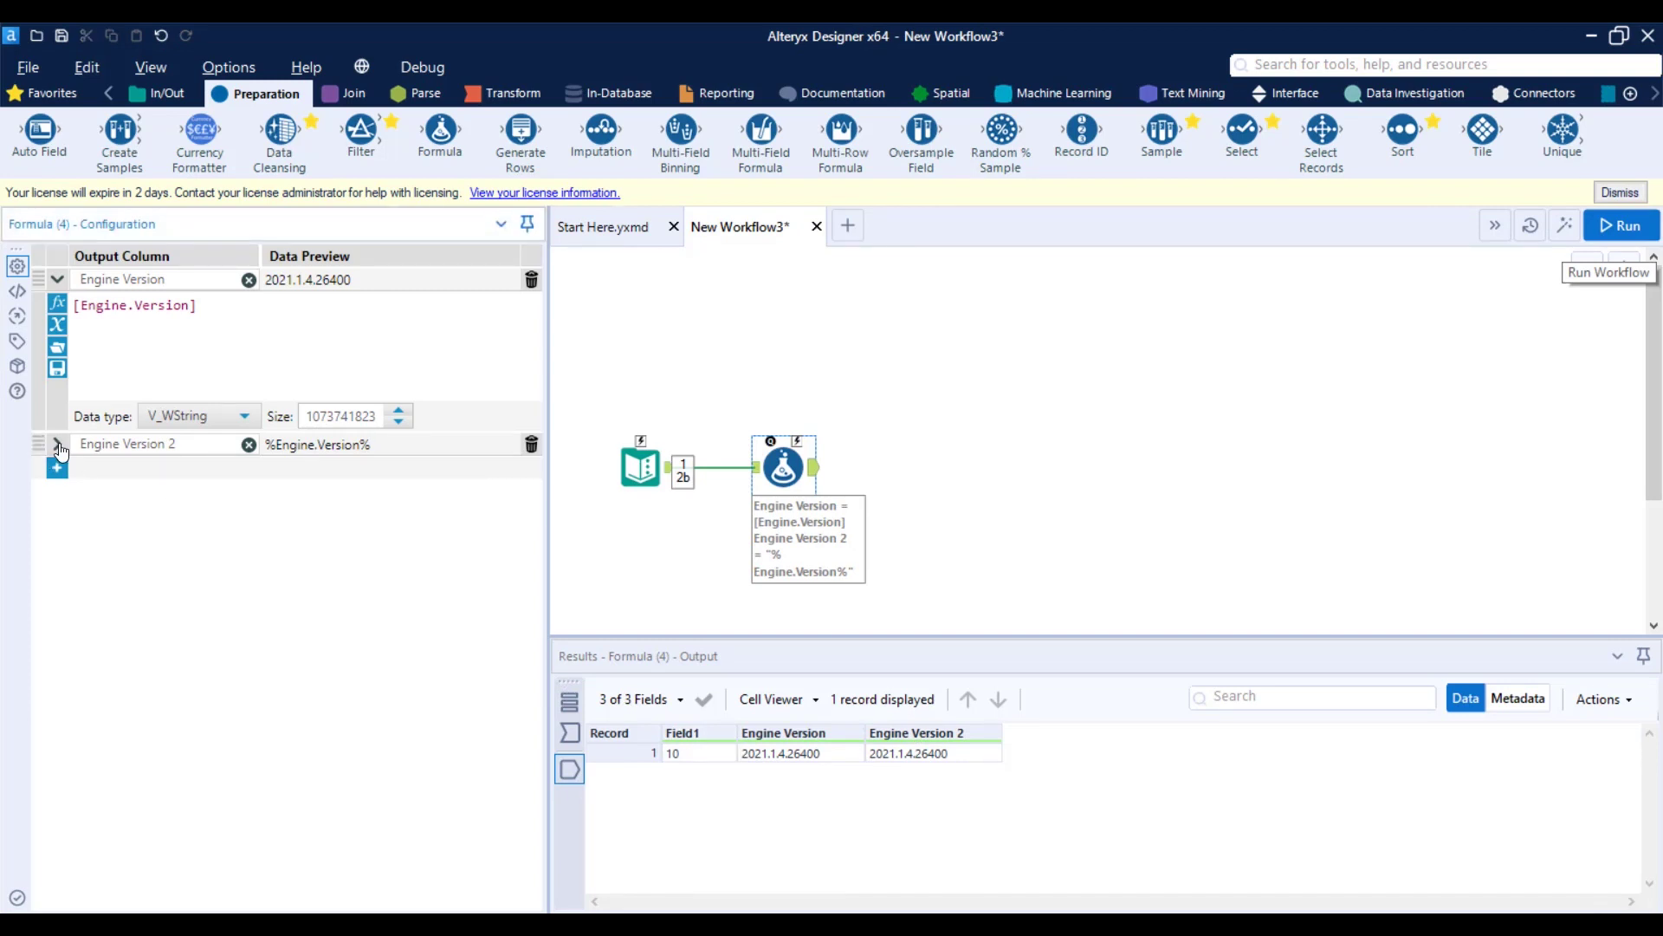